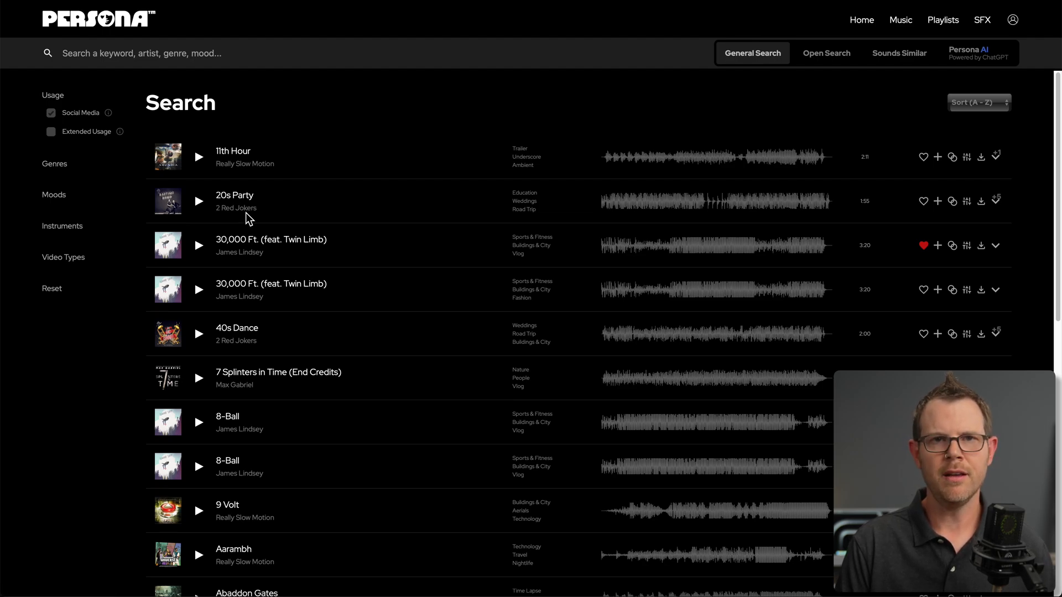
- Search for "rock", filter the music library by the Rock tag and look through the matching tracks
left_click(161, 54)
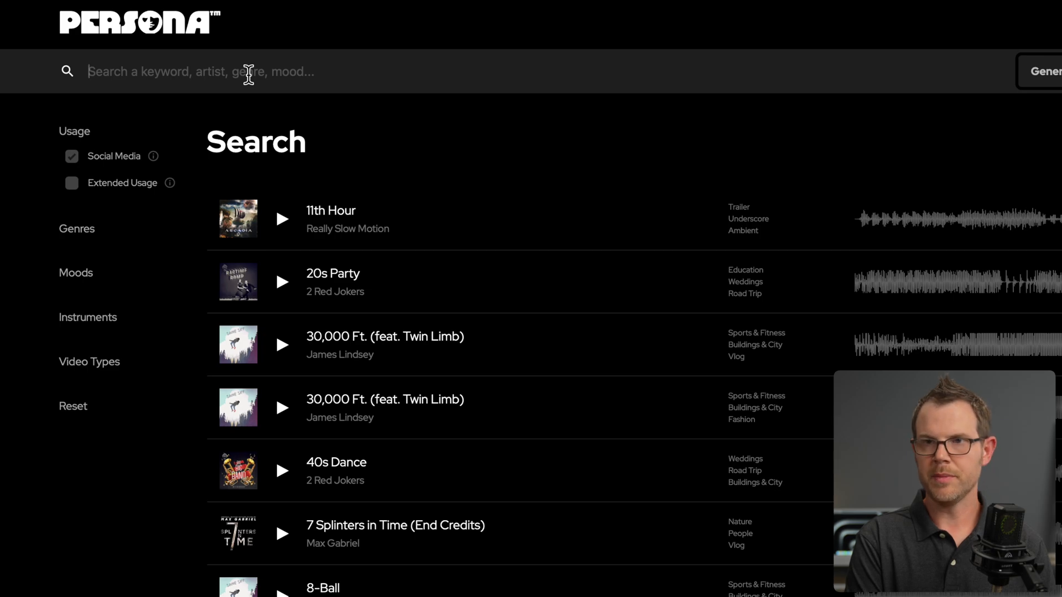
type("rock")
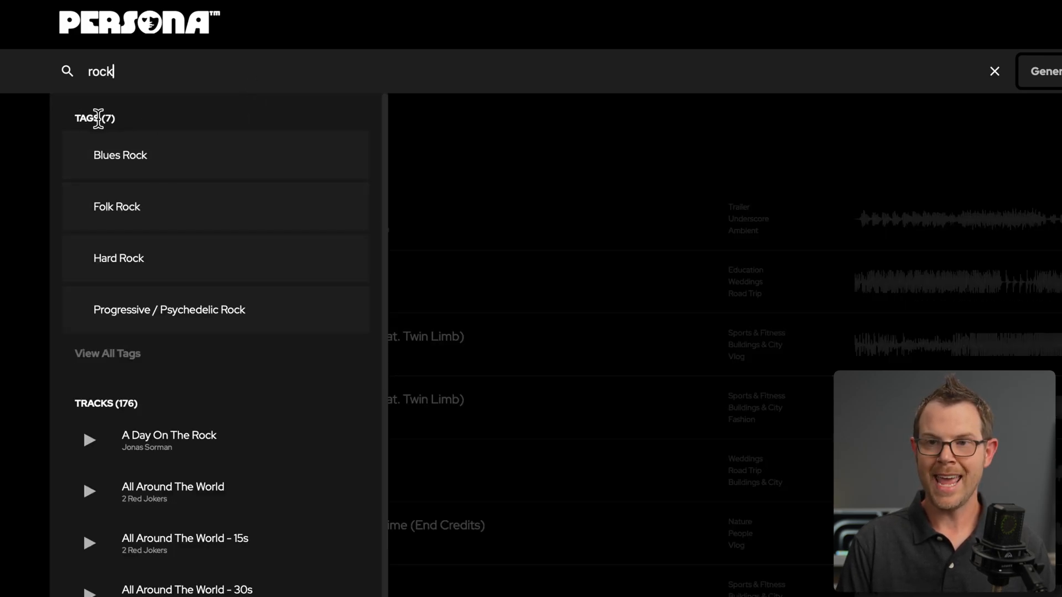
left_click(96, 356)
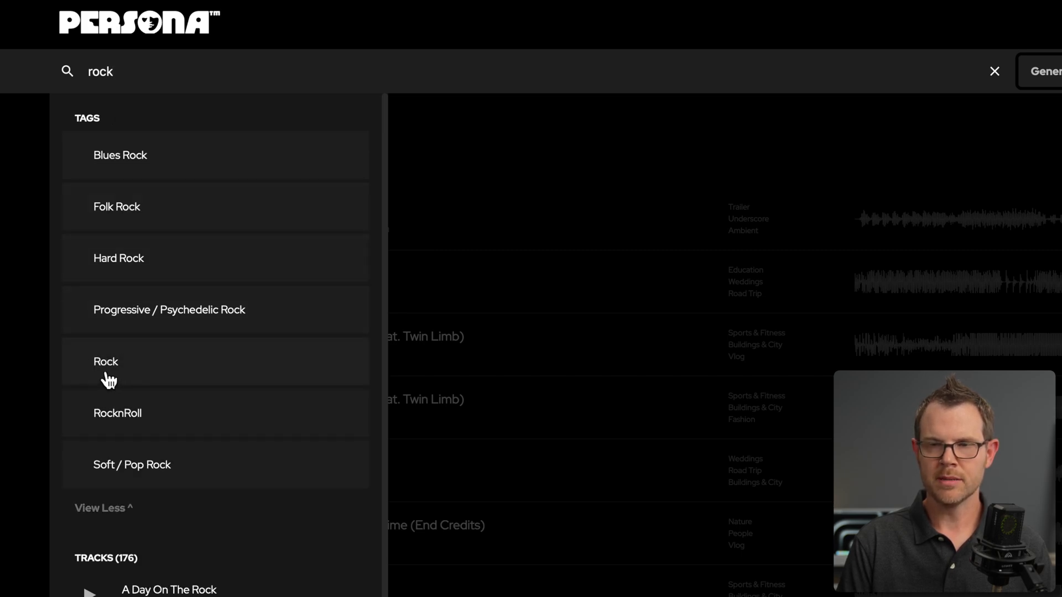
left_click(106, 377)
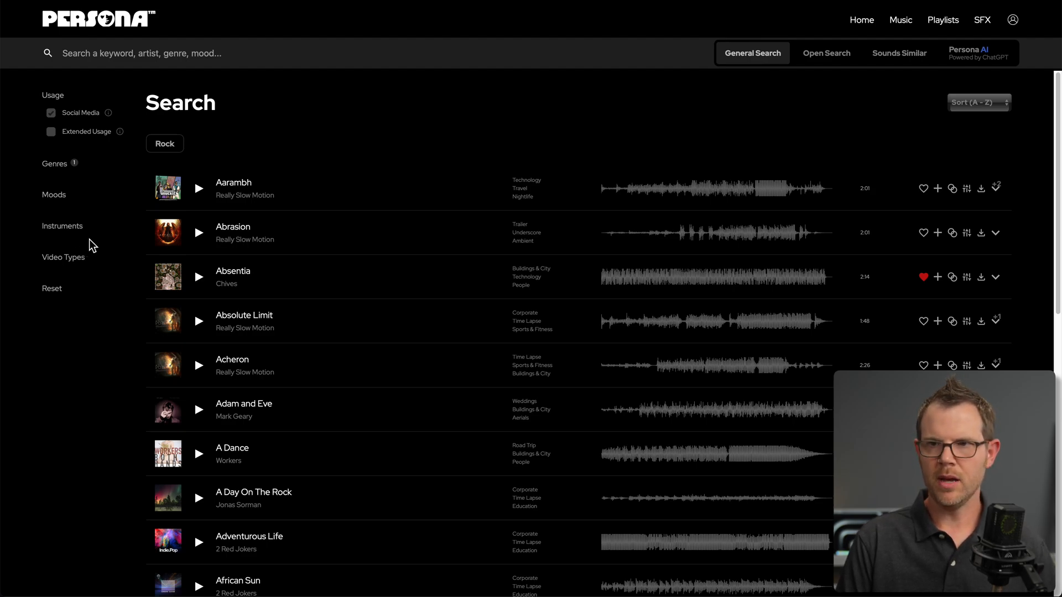
mouse_move(169, 153)
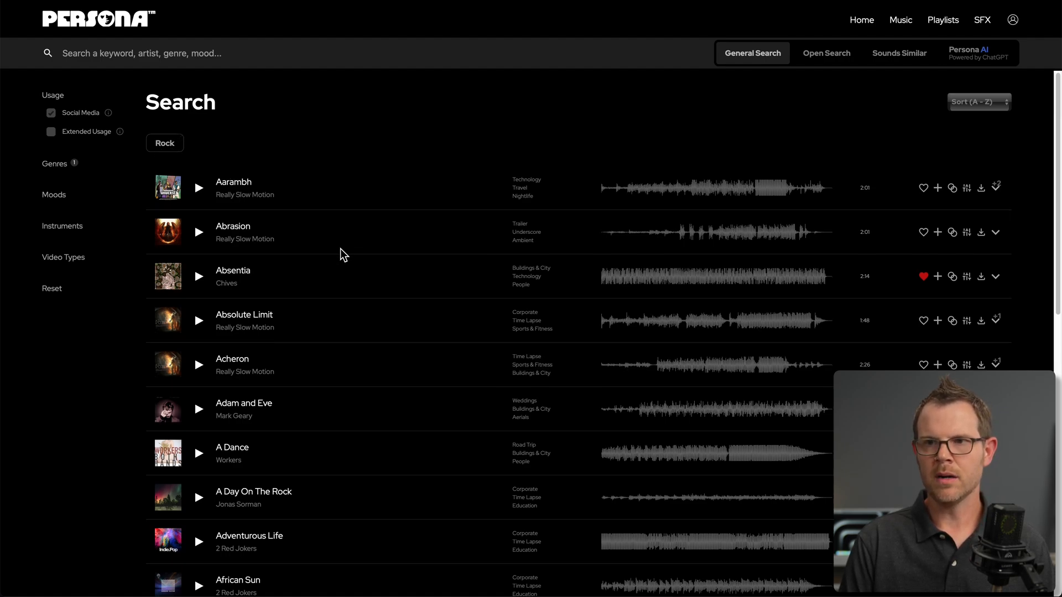
scroll(339, 254, "down", 1)
scroll(340, 247, "down", 3)
scroll(341, 247, "down", 10)
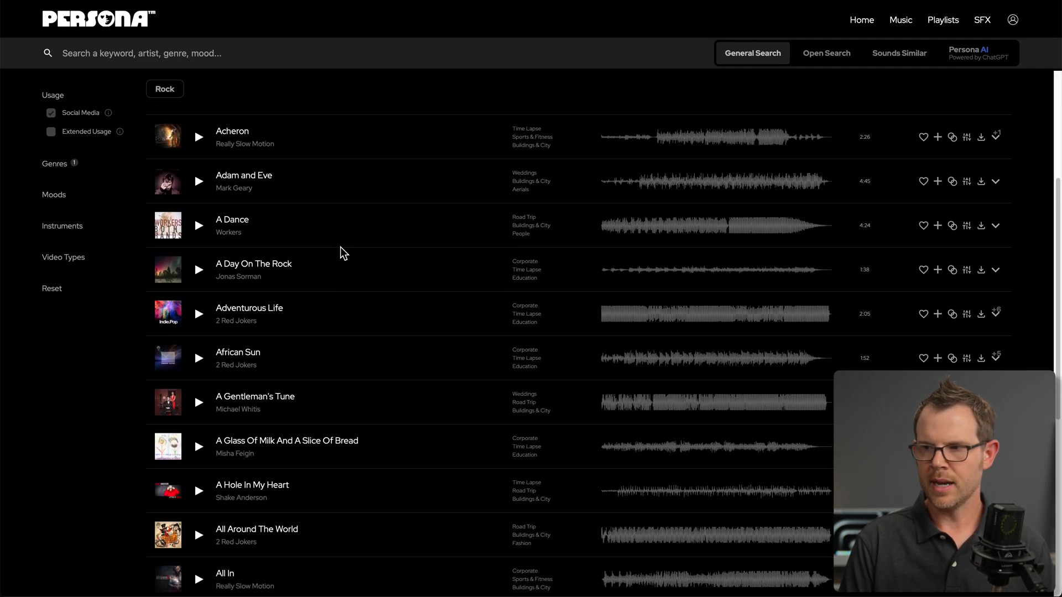
scroll(341, 249, "down", 14)
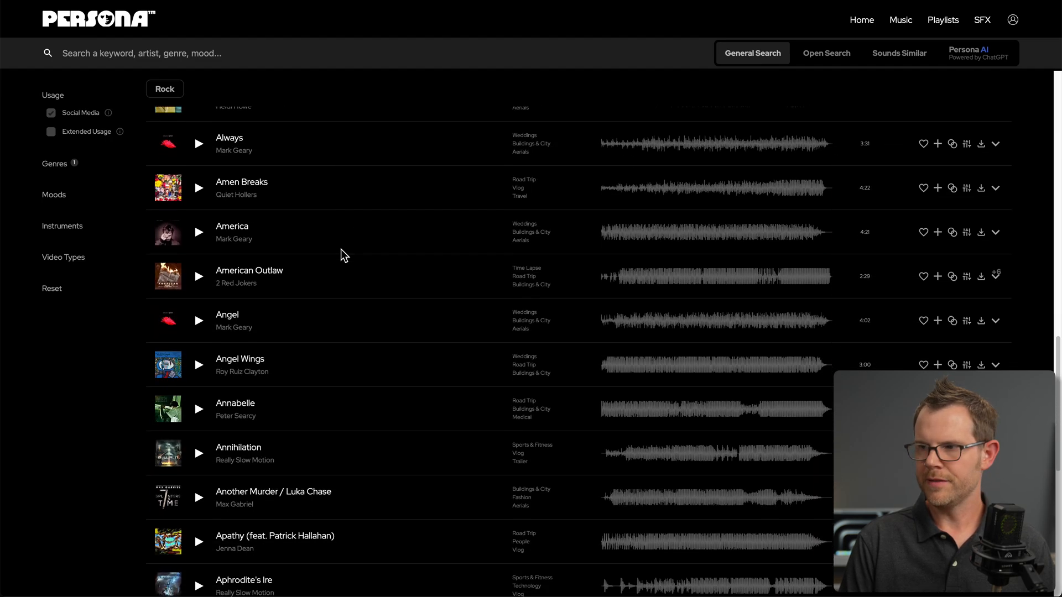
scroll(341, 250, "down", 13)
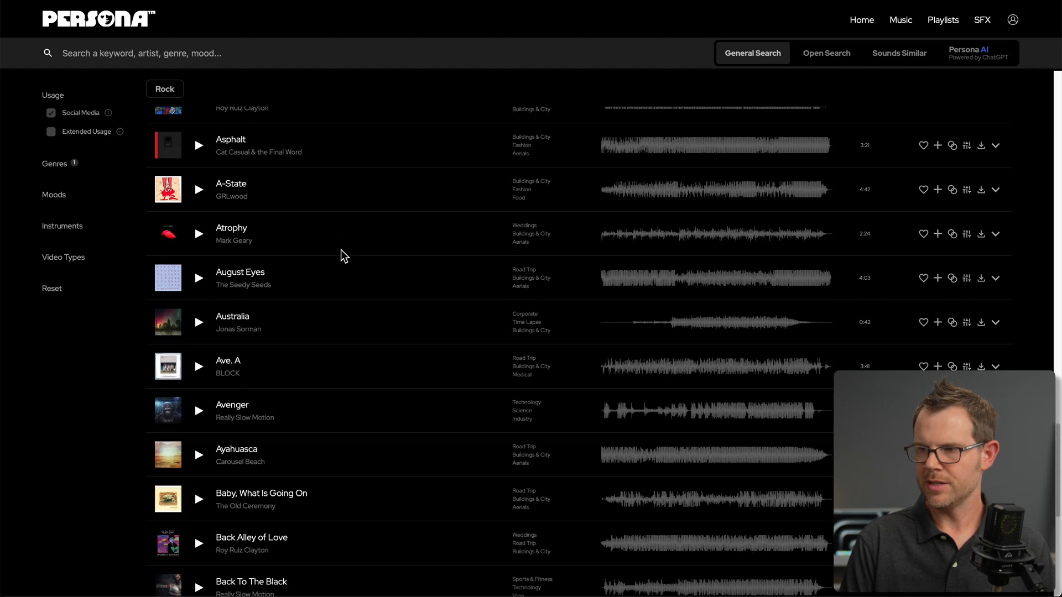
scroll(341, 252, "down", 7)
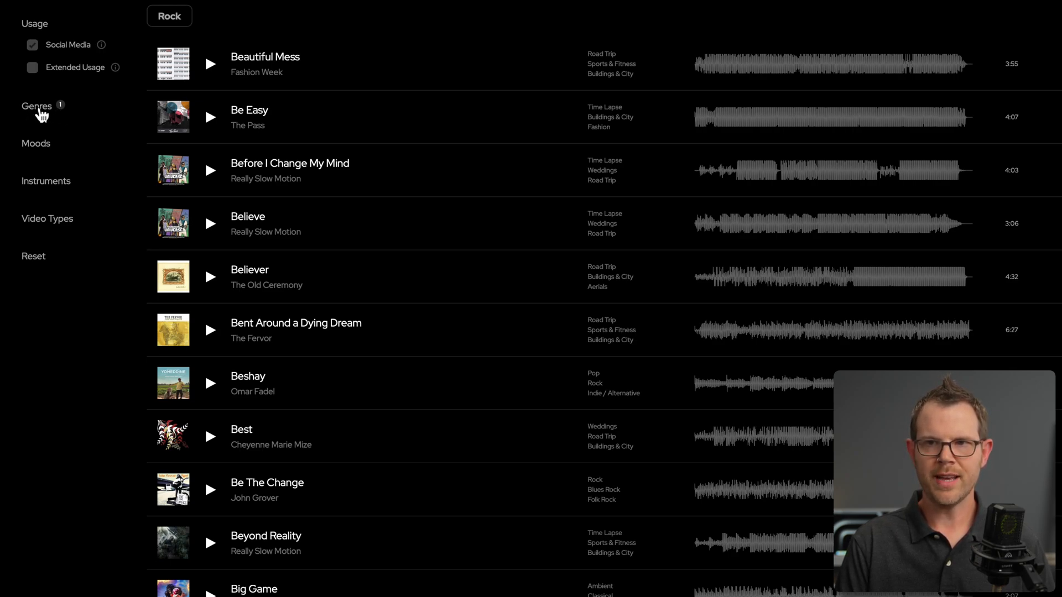
- Remove the Rock genre filter and include Smooth Jazz as the genre instead
left_click(41, 114)
scroll(201, 294, "down", 10)
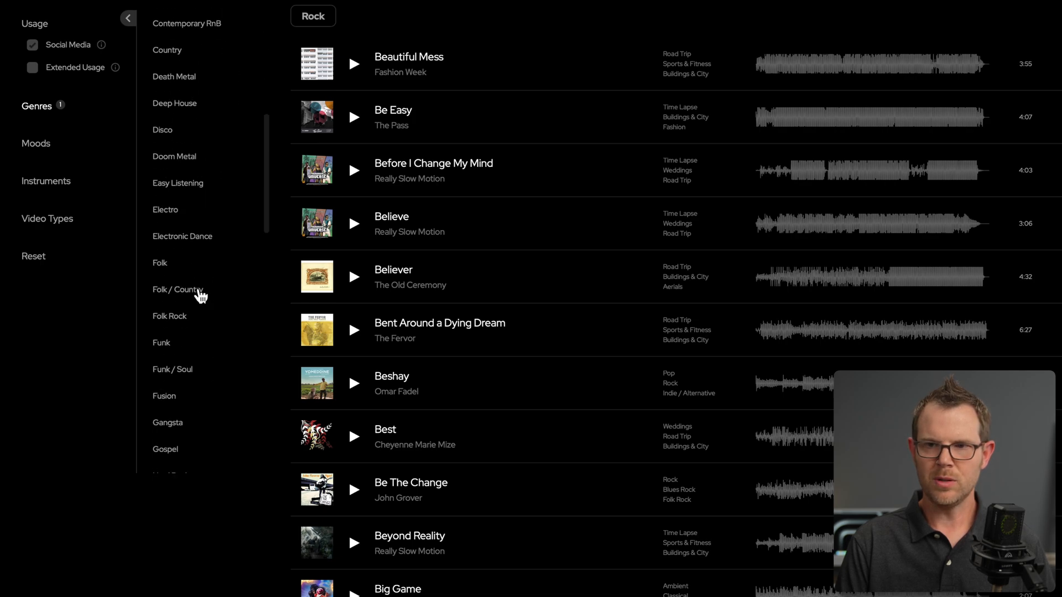
scroll(200, 297, "down", 8)
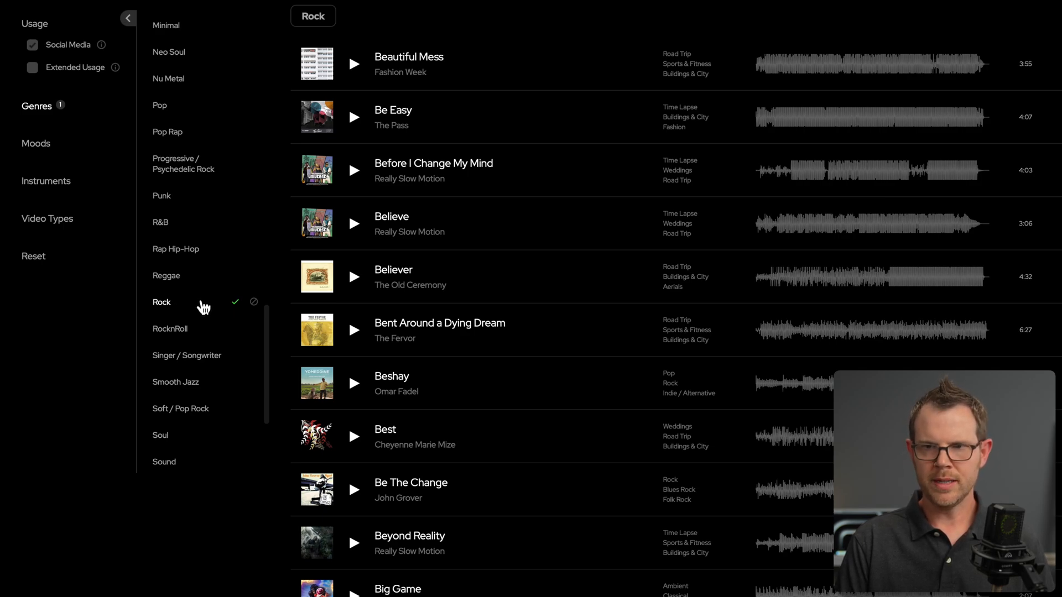
left_click(204, 306)
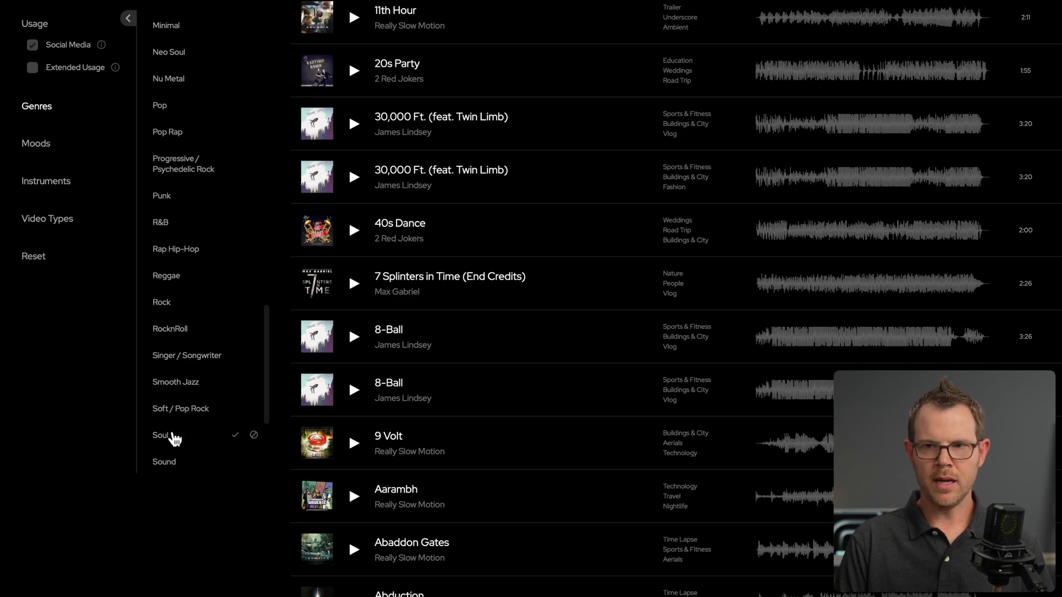
scroll(188, 419, "down", 2)
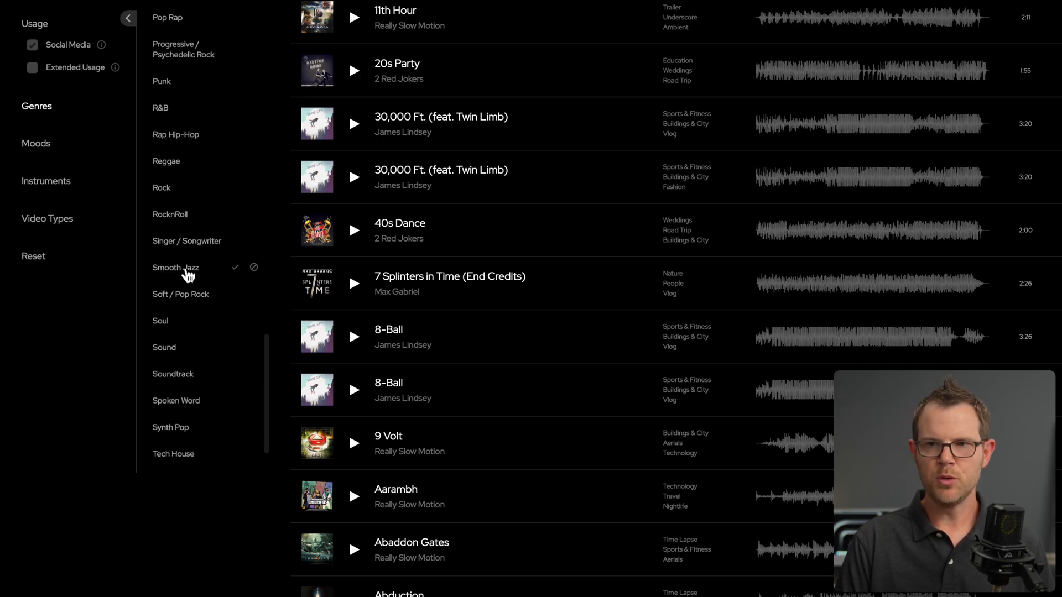
left_click(181, 269)
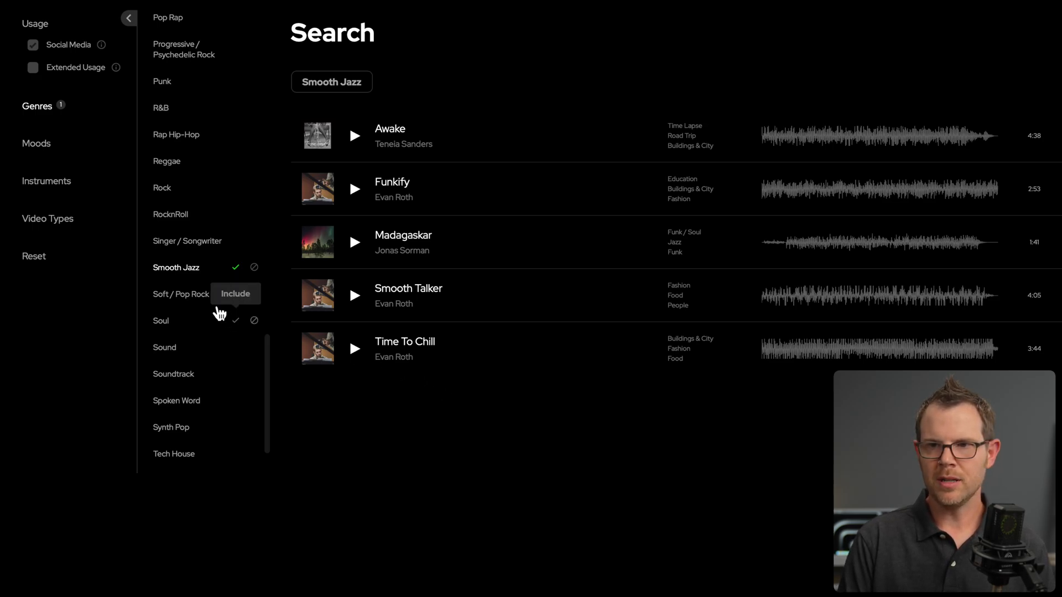
- Combine the Soul genre with Smooth Jazz, and clear both genre filters
scroll(200, 323, "down", 3)
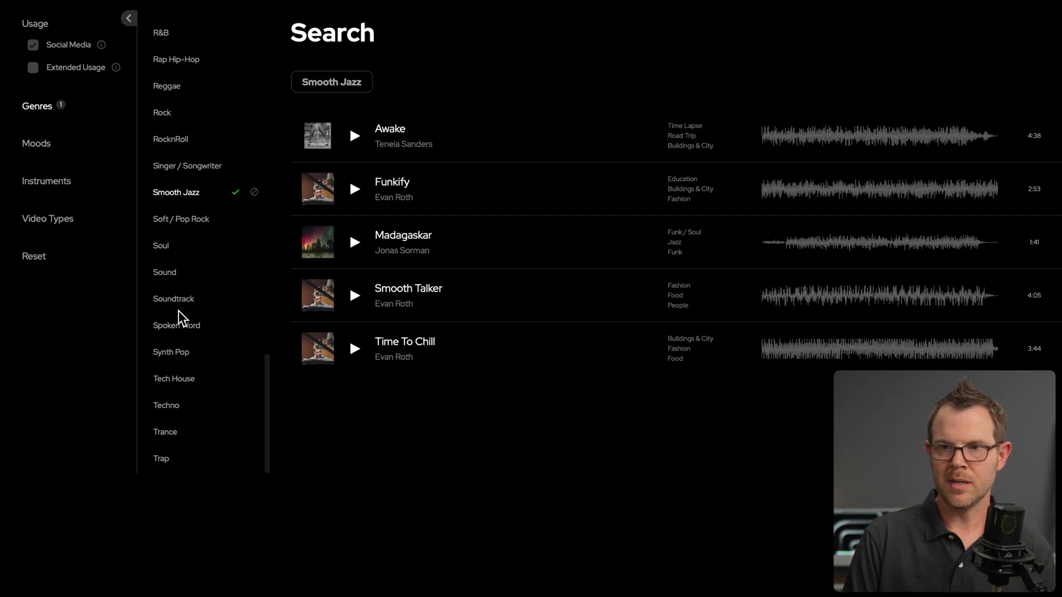
left_click(189, 251)
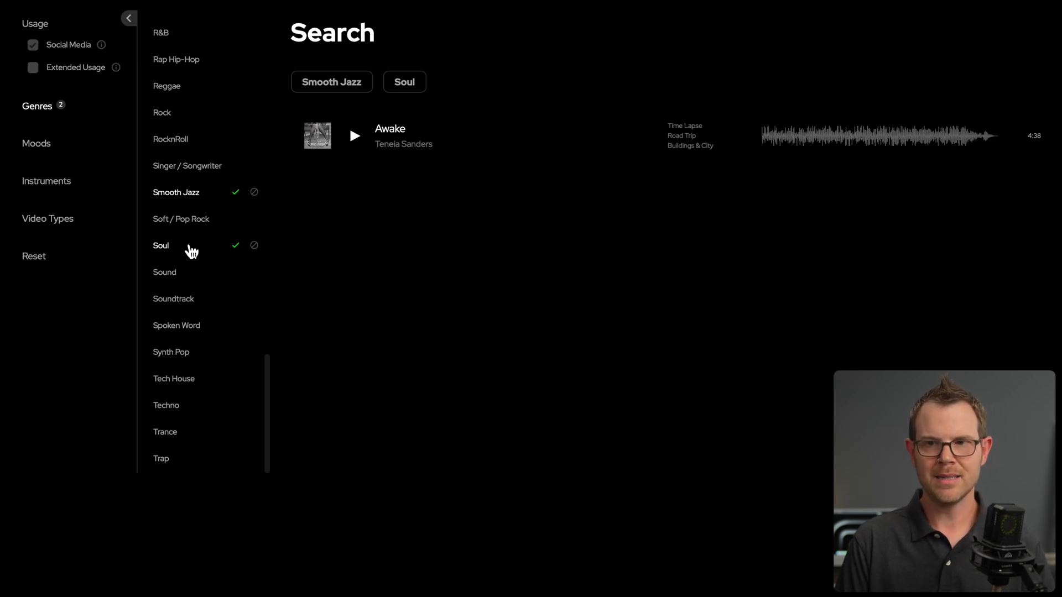
left_click(191, 251)
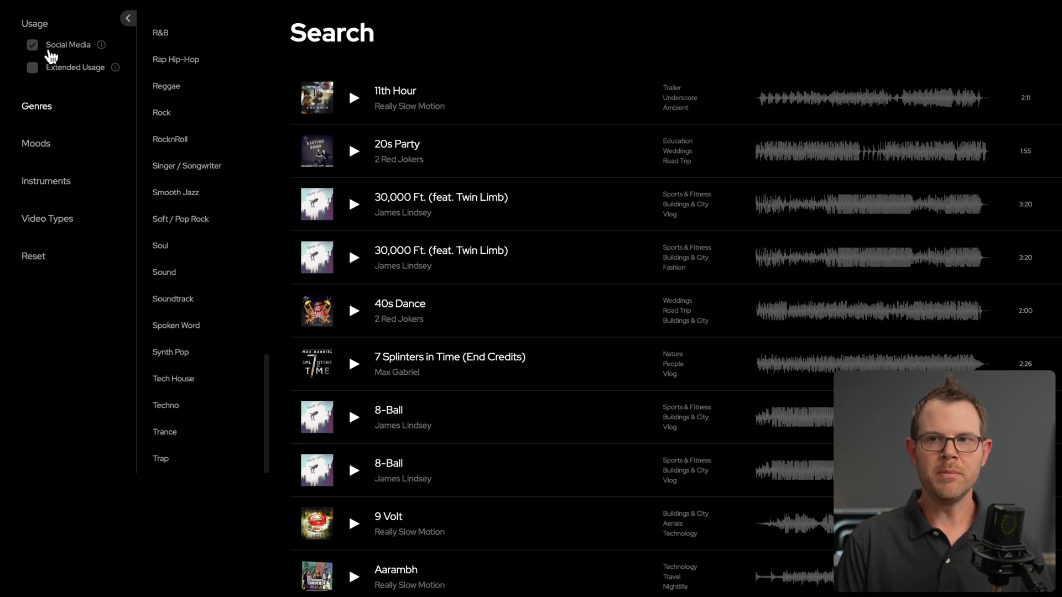
- Read the explanations of the Social Media and Extended Usage options, and try toggling Extended Usage
mouse_move(101, 49)
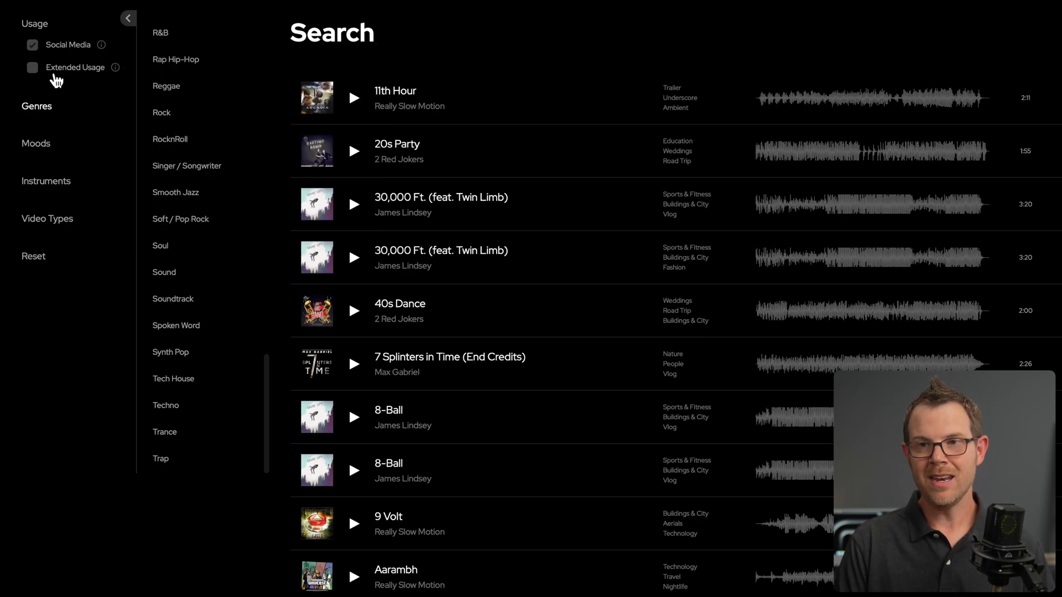
mouse_move(118, 71)
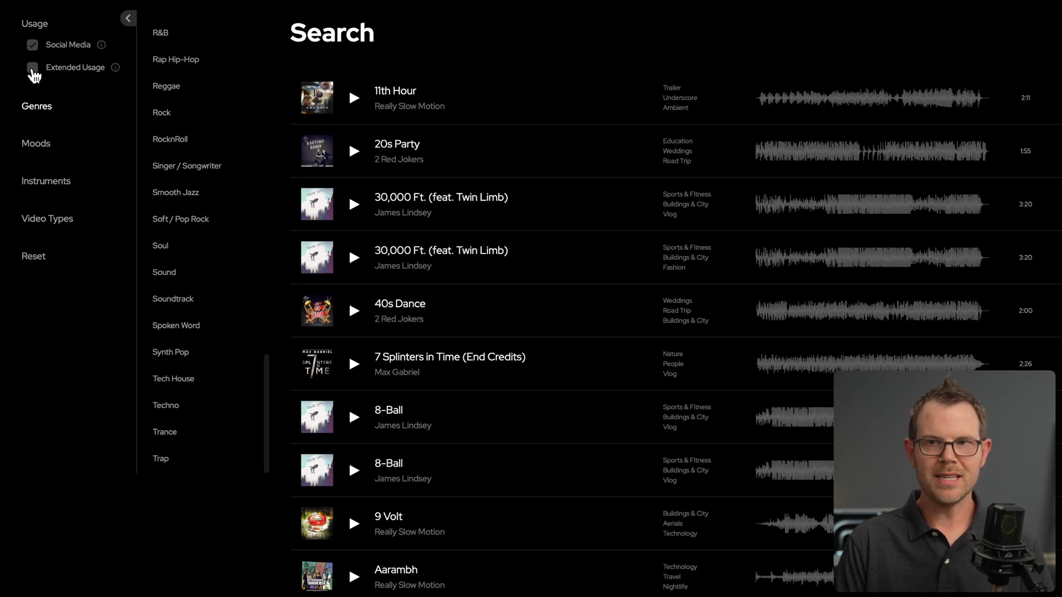
left_click(32, 70)
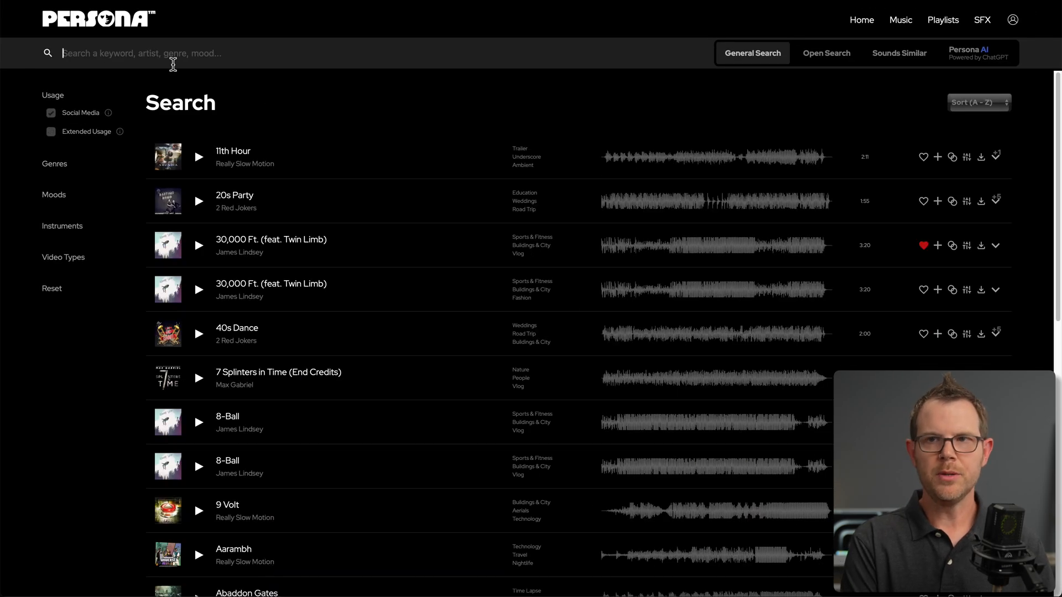
- Search for "video games", filter the library by the Gaming tag and look over the tracks
type("video games")
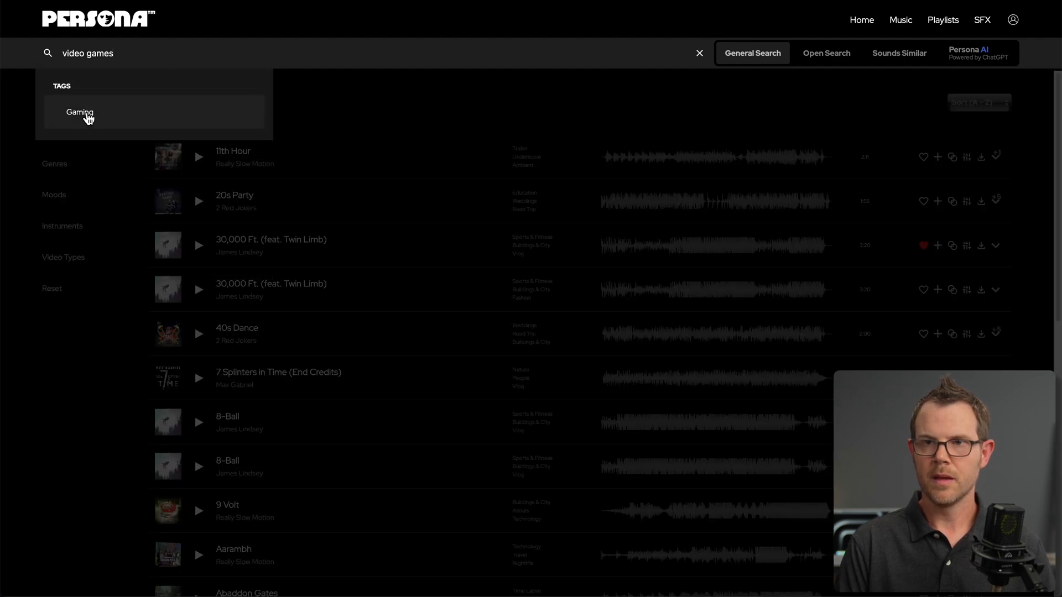
left_click(117, 120)
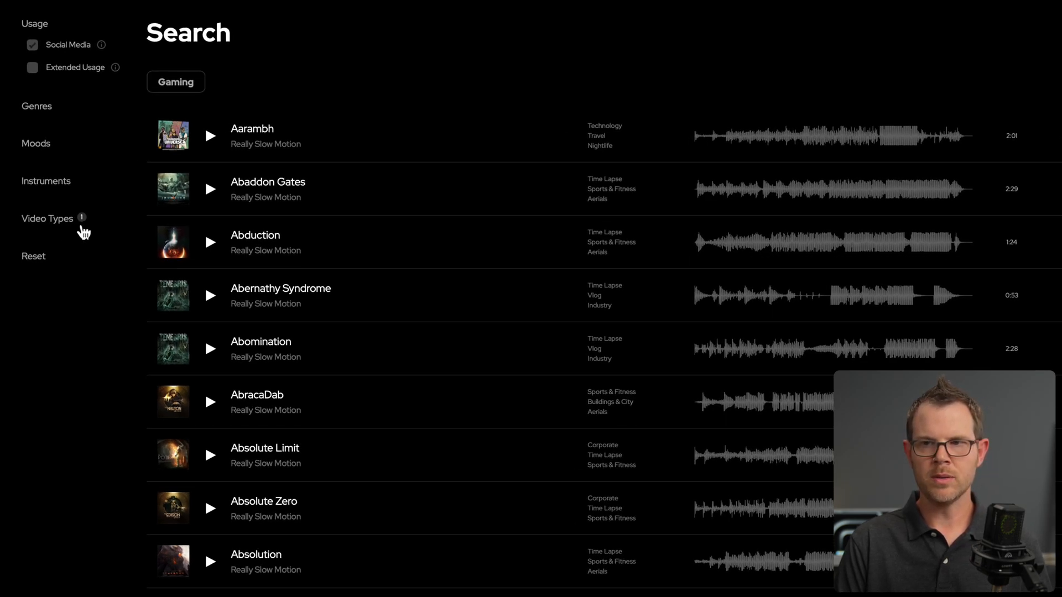
scroll(368, 254, "down", 4)
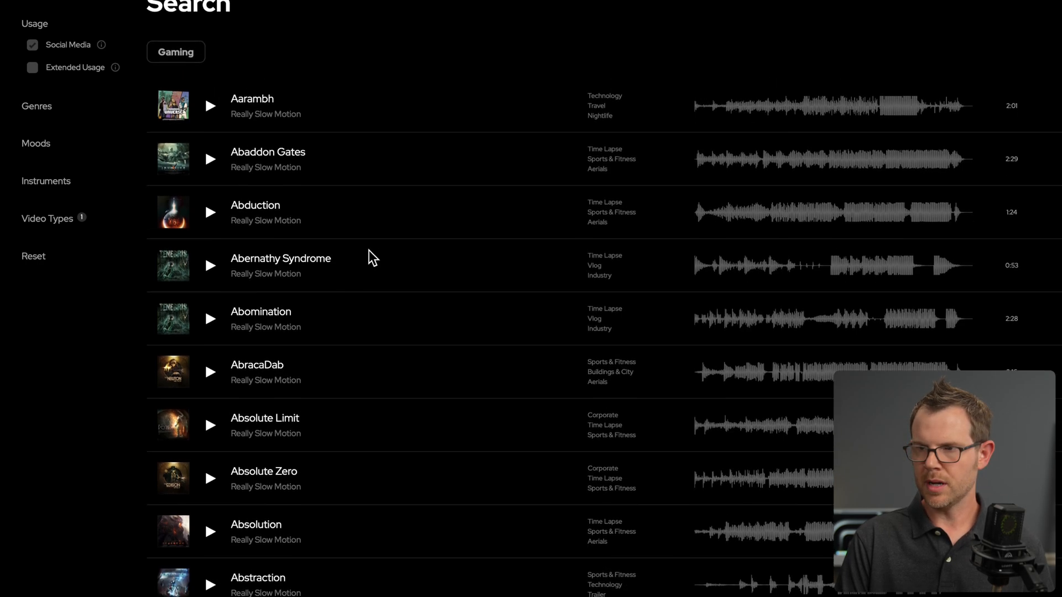
scroll(377, 266, "down", 2)
scroll(310, 242, "up", 6)
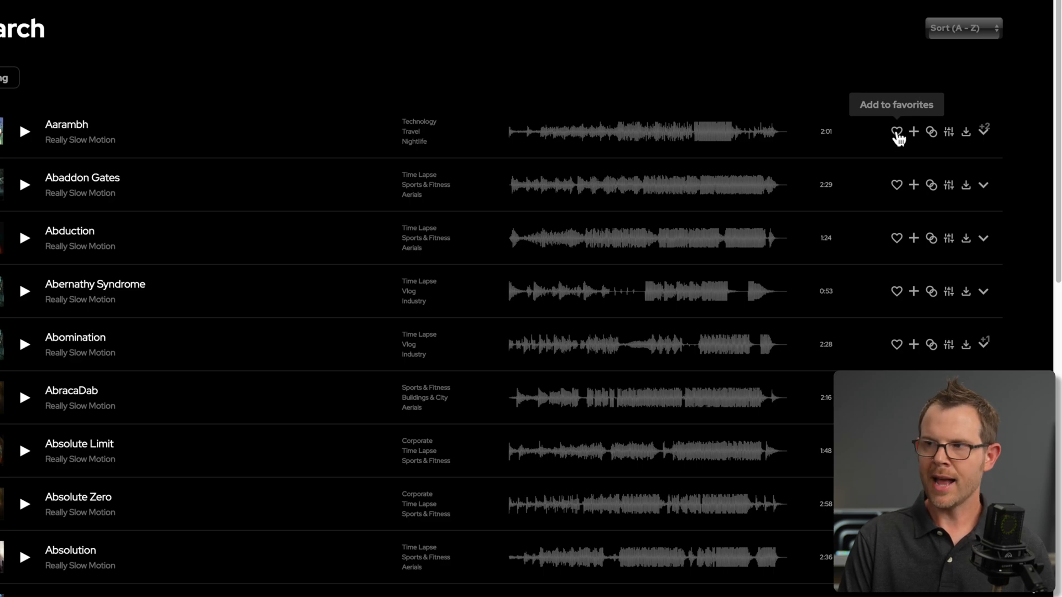
- Add the track Aarambh to the favorites and to the existing Demo project
left_click(897, 133)
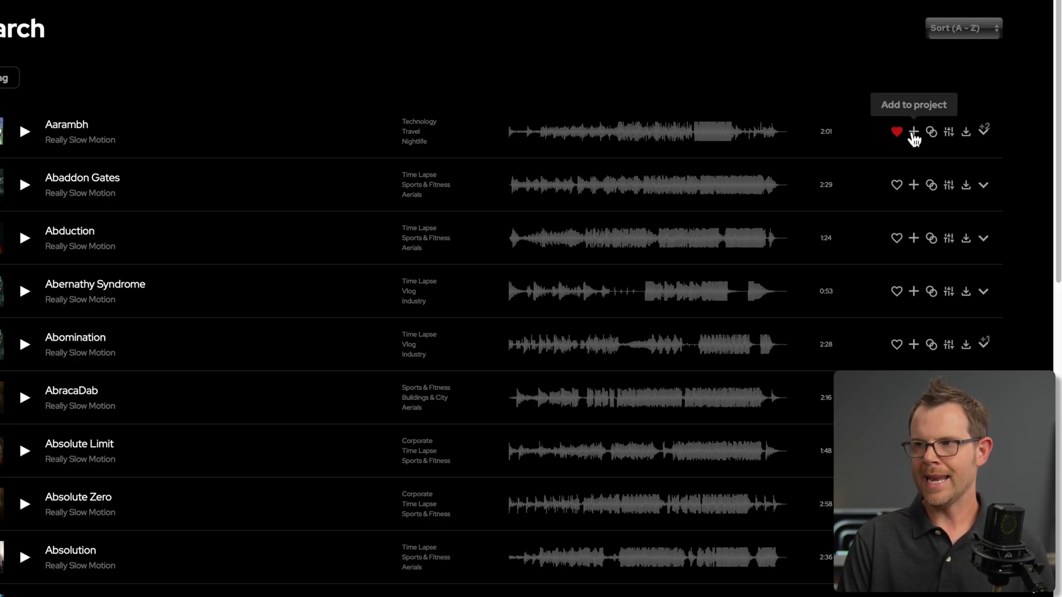
left_click(913, 132)
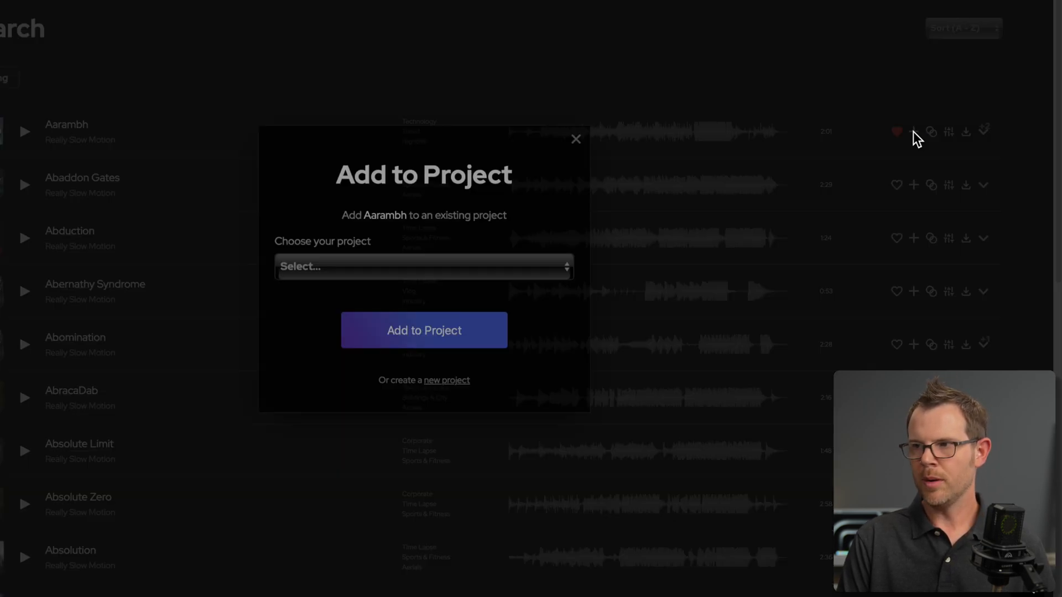
left_click(330, 260)
left_click(333, 265)
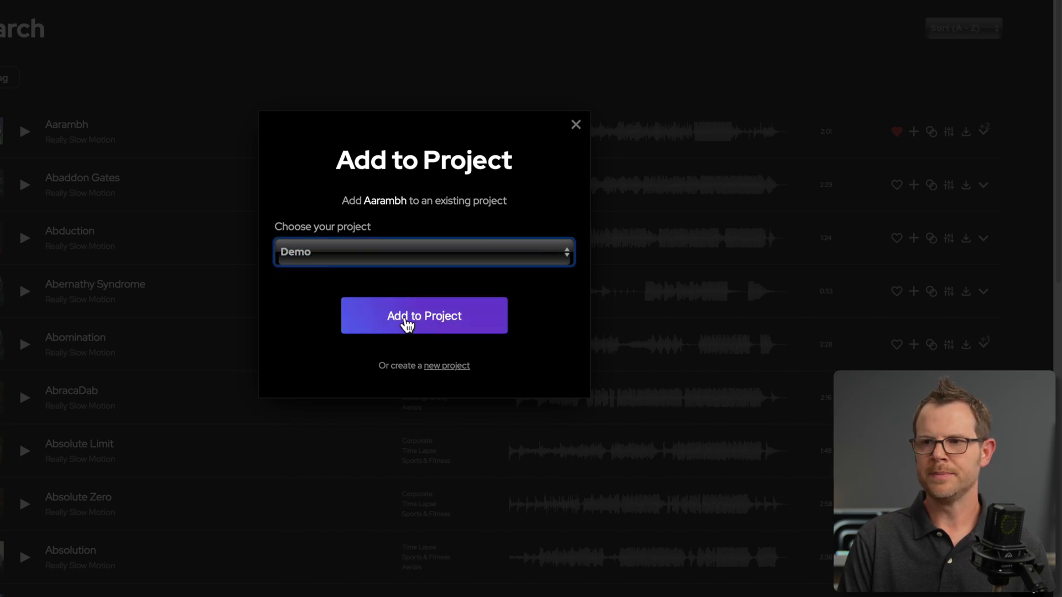
left_click(408, 319)
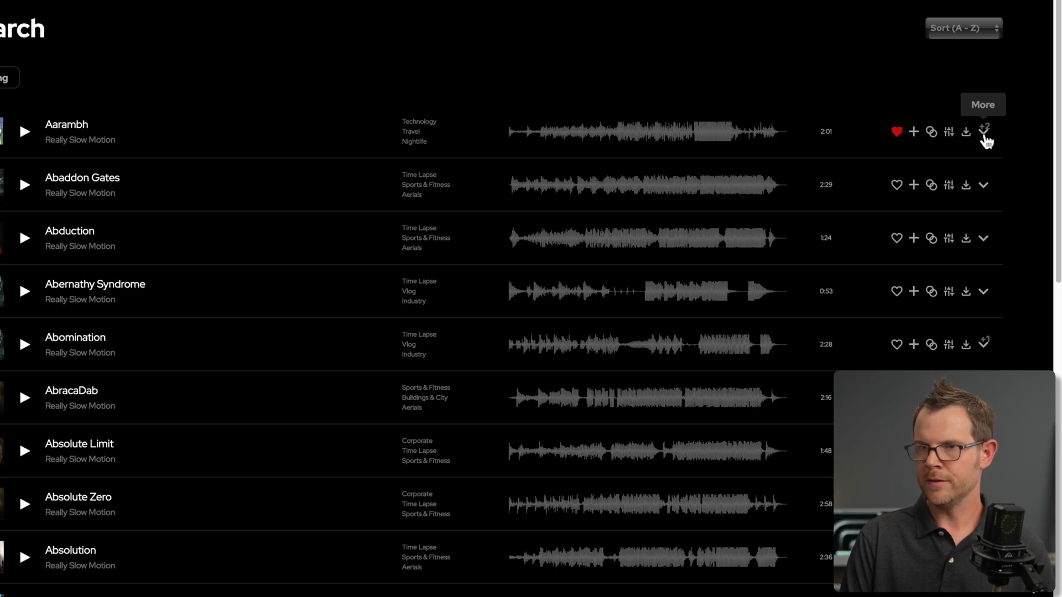
- Expand Aarambh to show its versions and details, and preview the track Abstraction, pausing it after listening
left_click(984, 134)
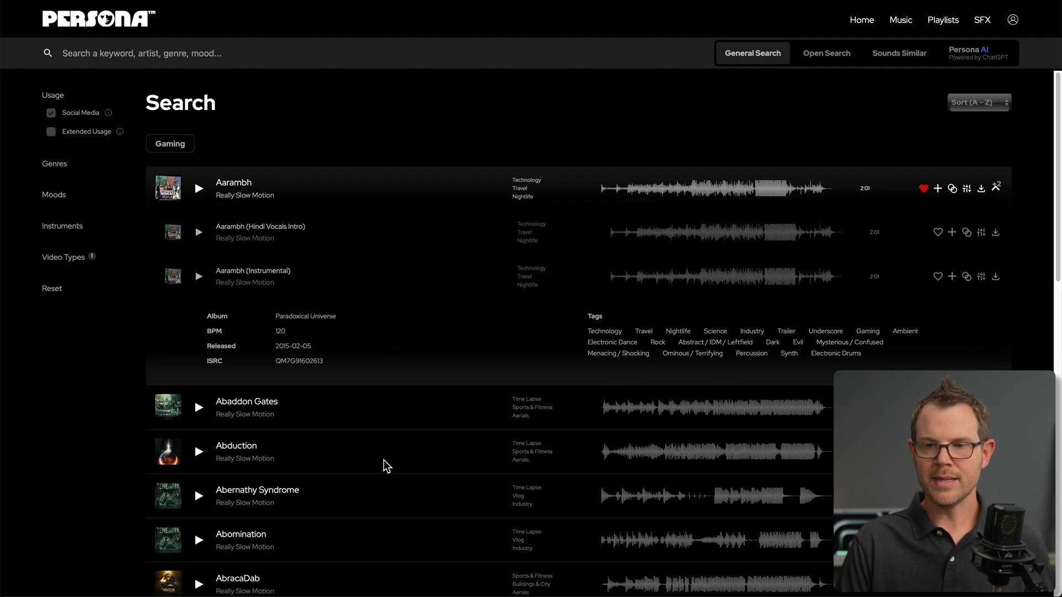
scroll(385, 466, "down", 4)
scroll(384, 462, "down", 3)
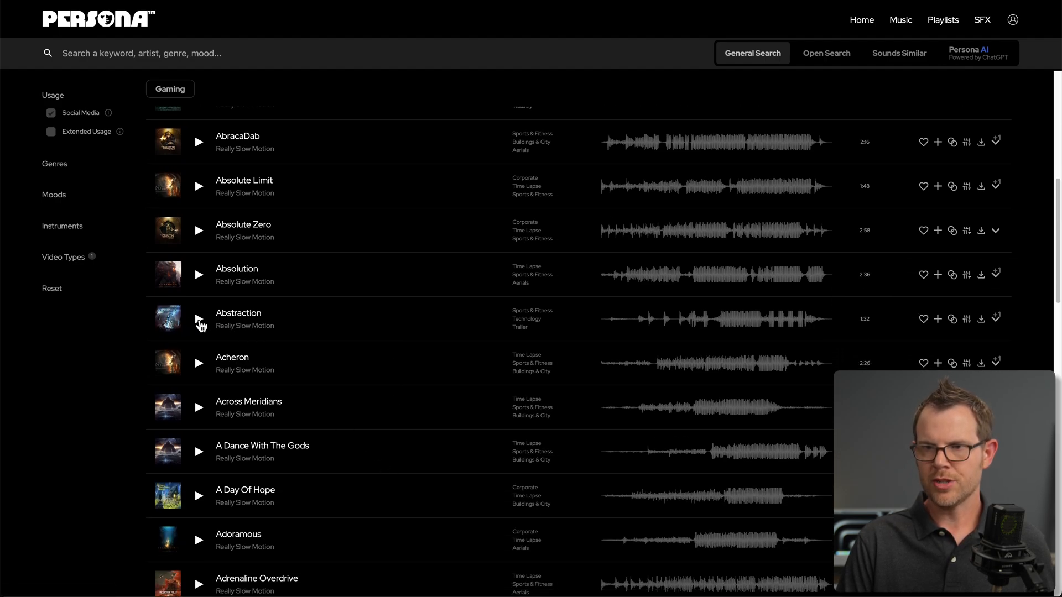
left_click(199, 319)
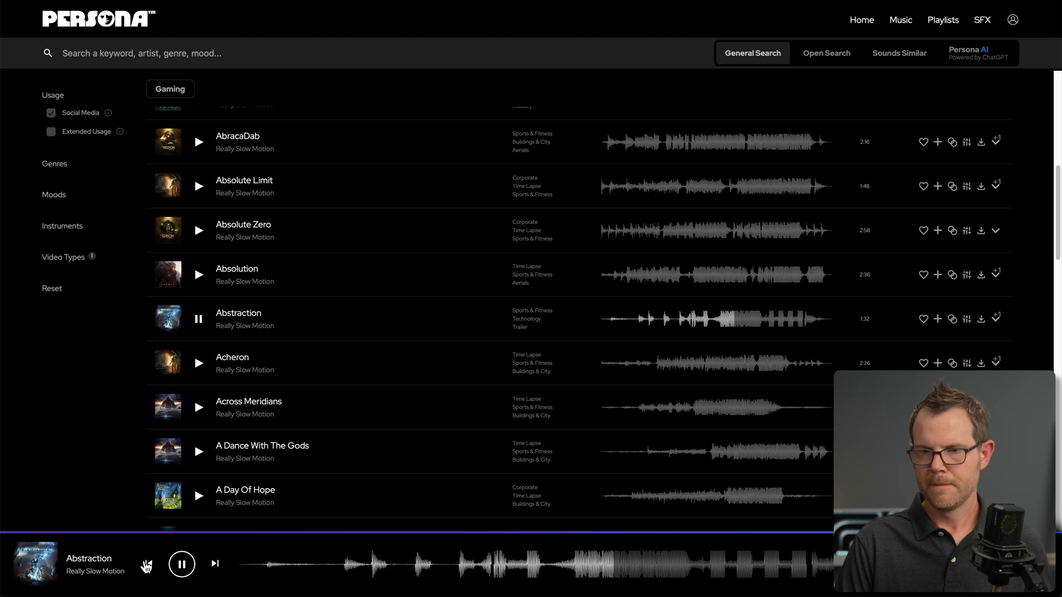
left_click(184, 566)
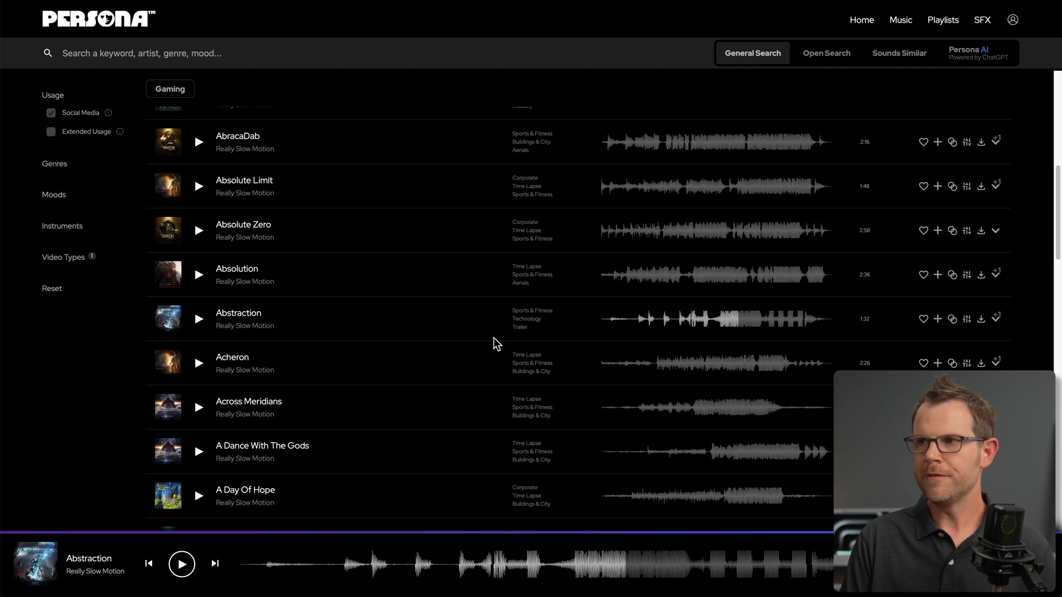
- View the creator playlists and the saved projects in My Music
left_click(938, 27)
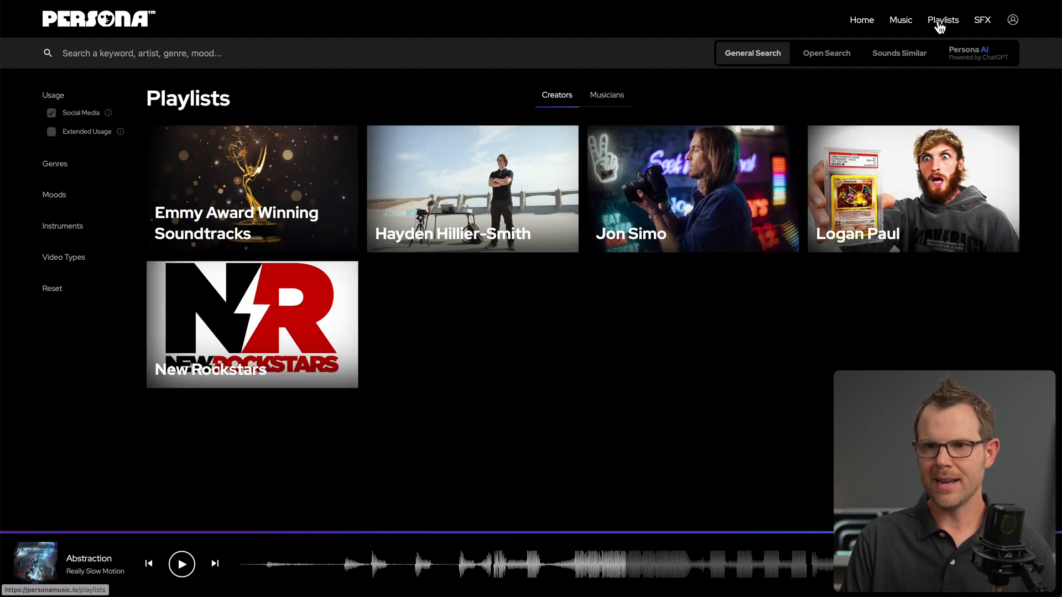
left_click(1013, 22)
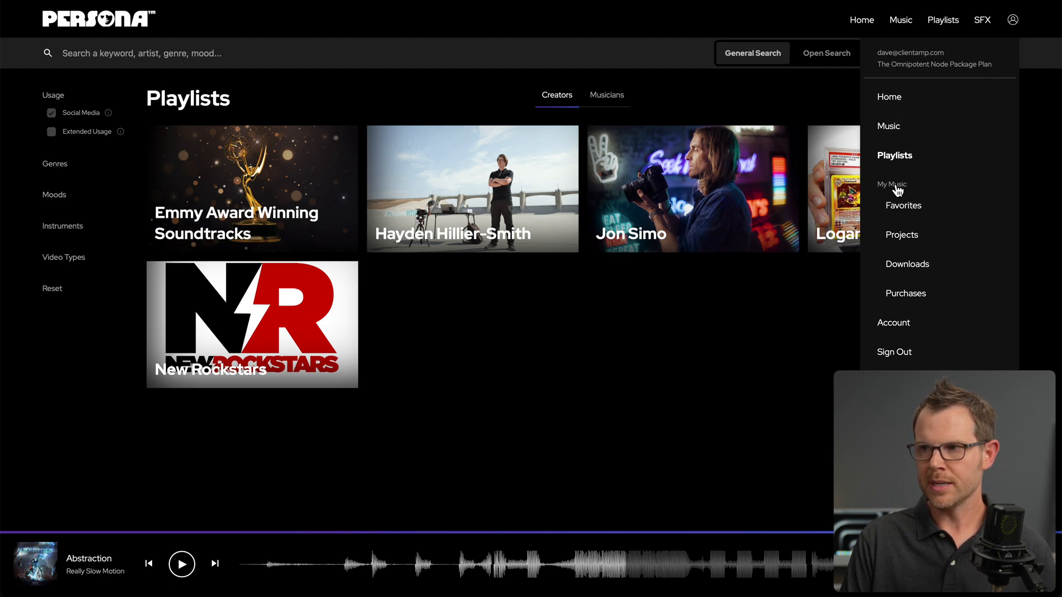
left_click(904, 235)
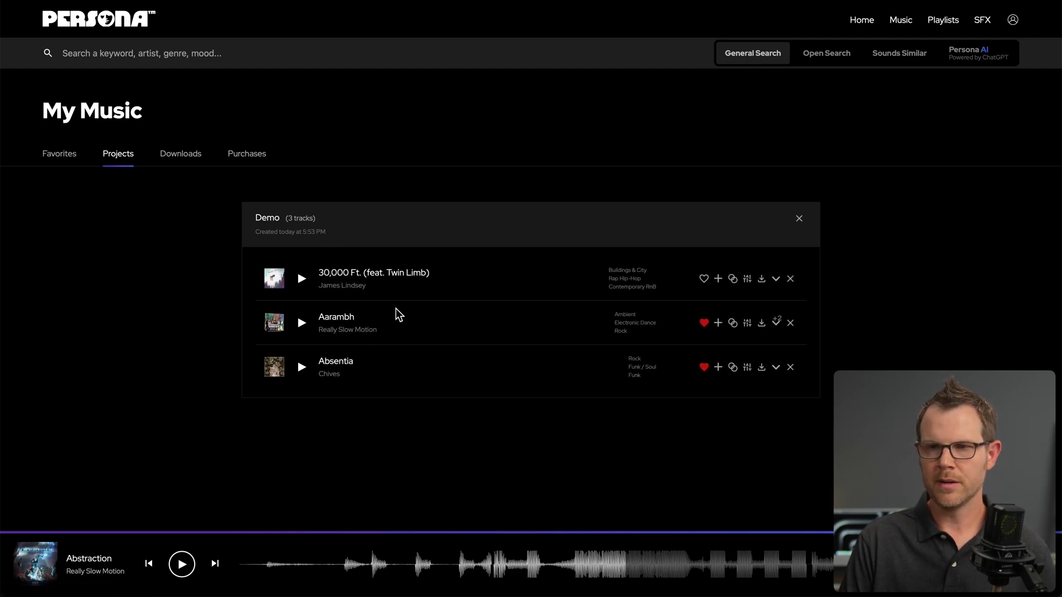
- Review the Favorites and Downloads lists in My Music, then return to the saved projects
left_click(55, 158)
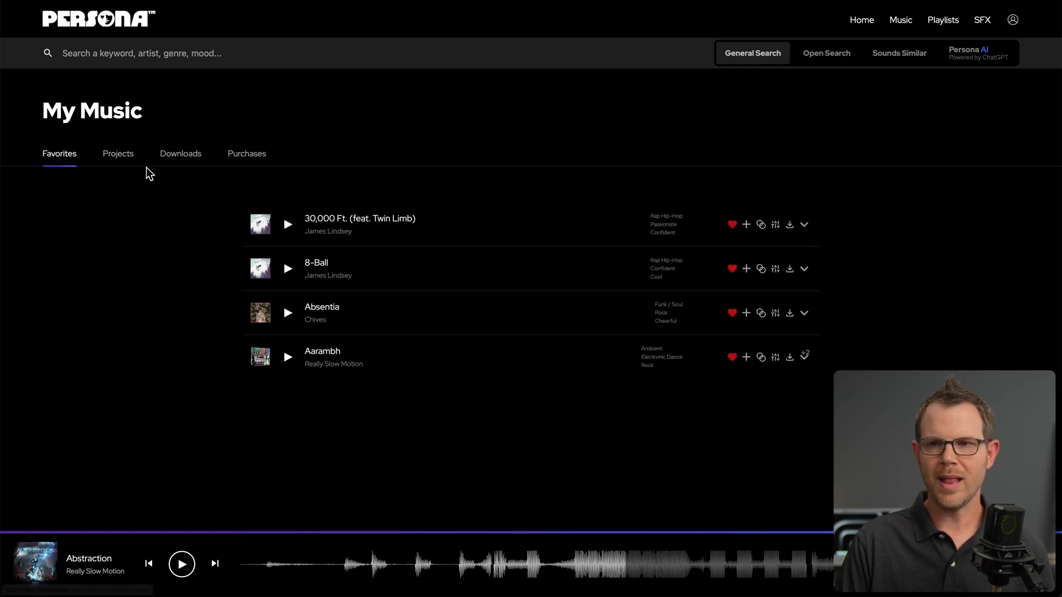
left_click(183, 161)
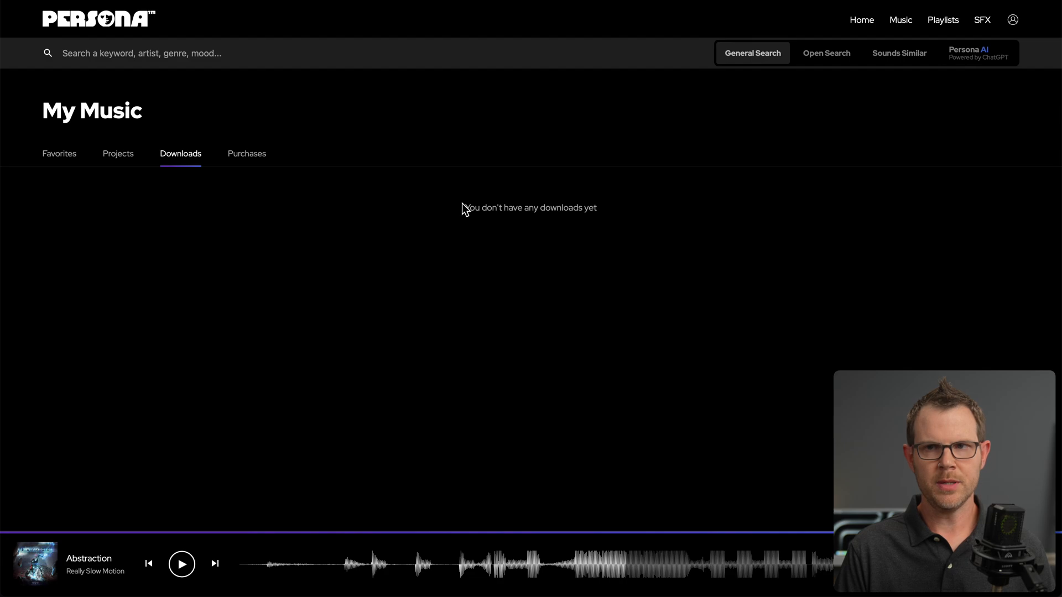
left_click(113, 161)
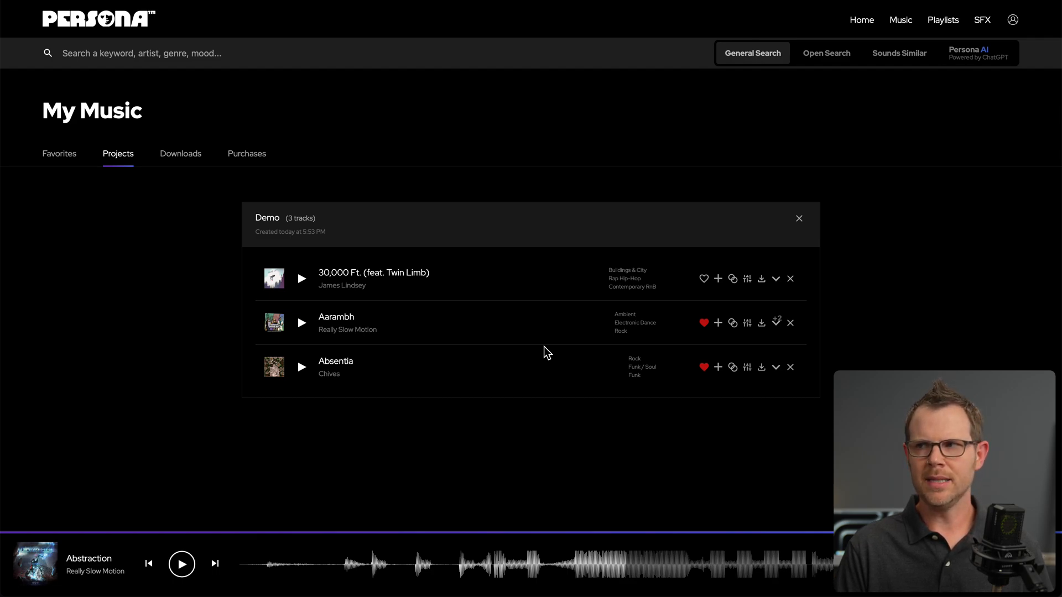
- Open the account page and review its settings, subscription details and linked accounts
left_click(1014, 21)
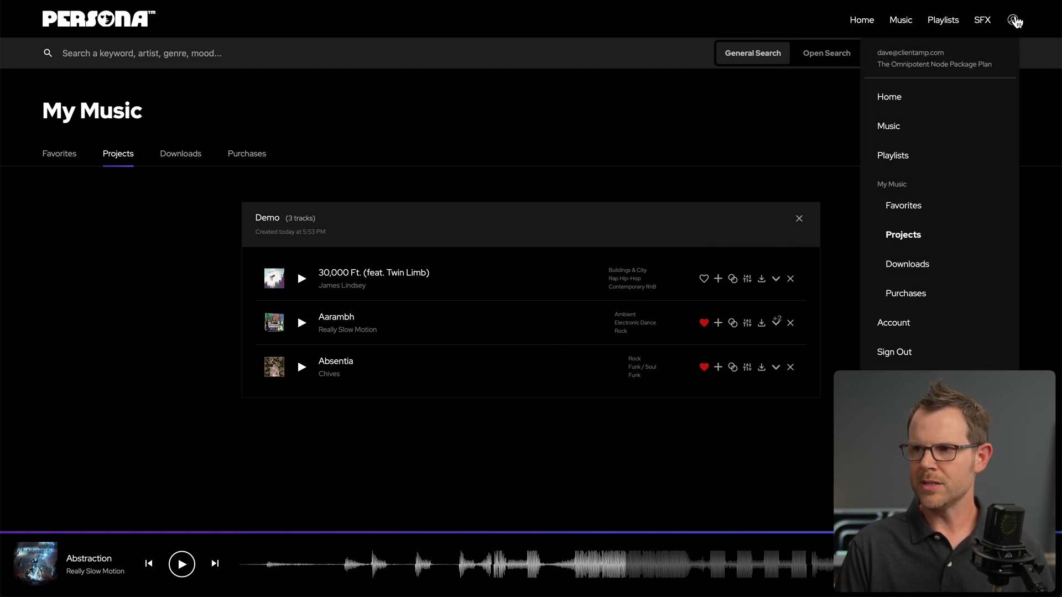
left_click(897, 322)
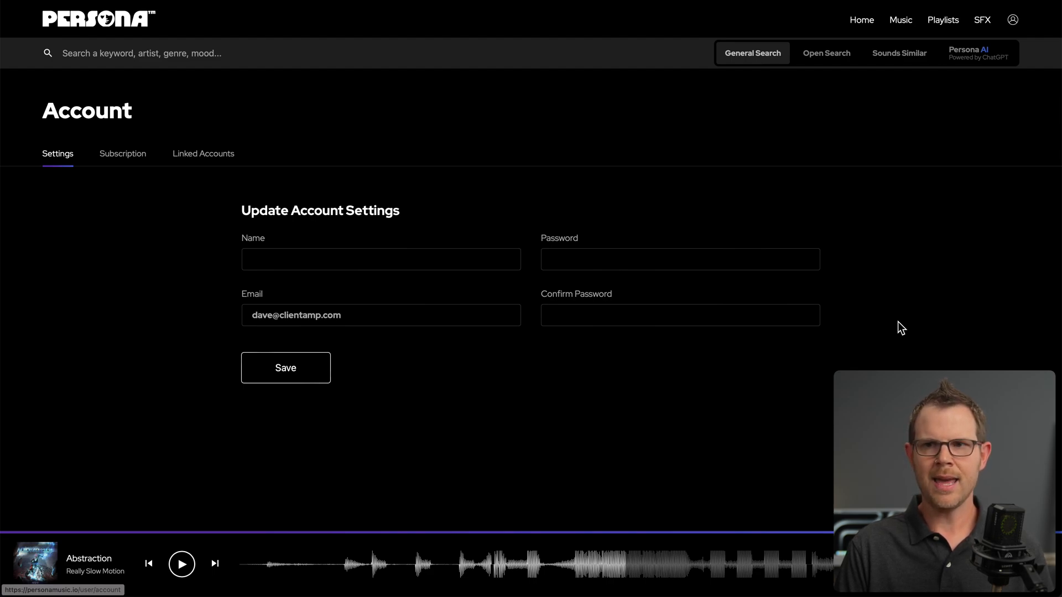
left_click(134, 159)
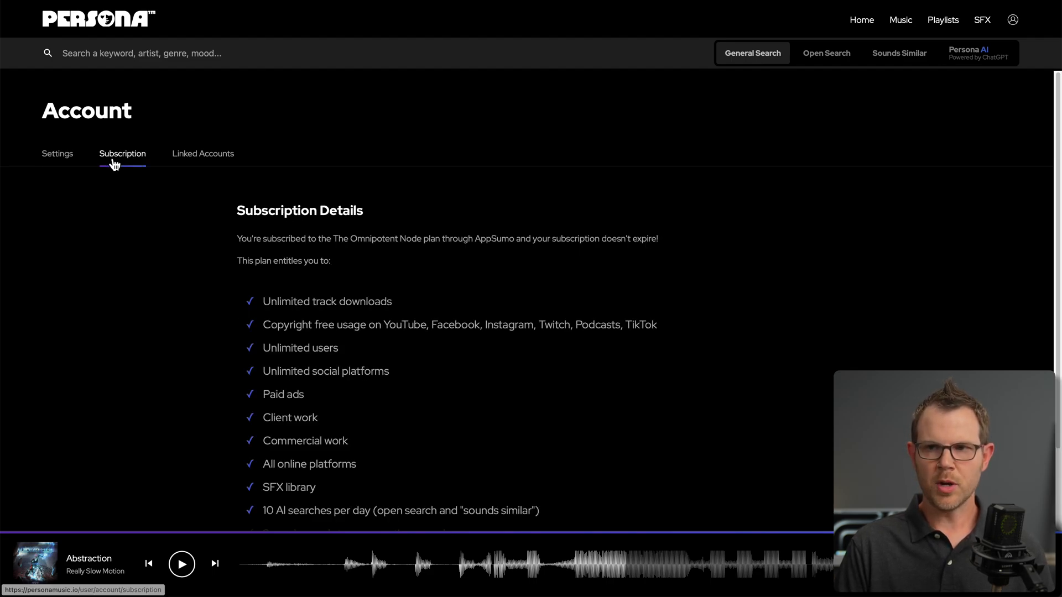
scroll(327, 233, "down", 1)
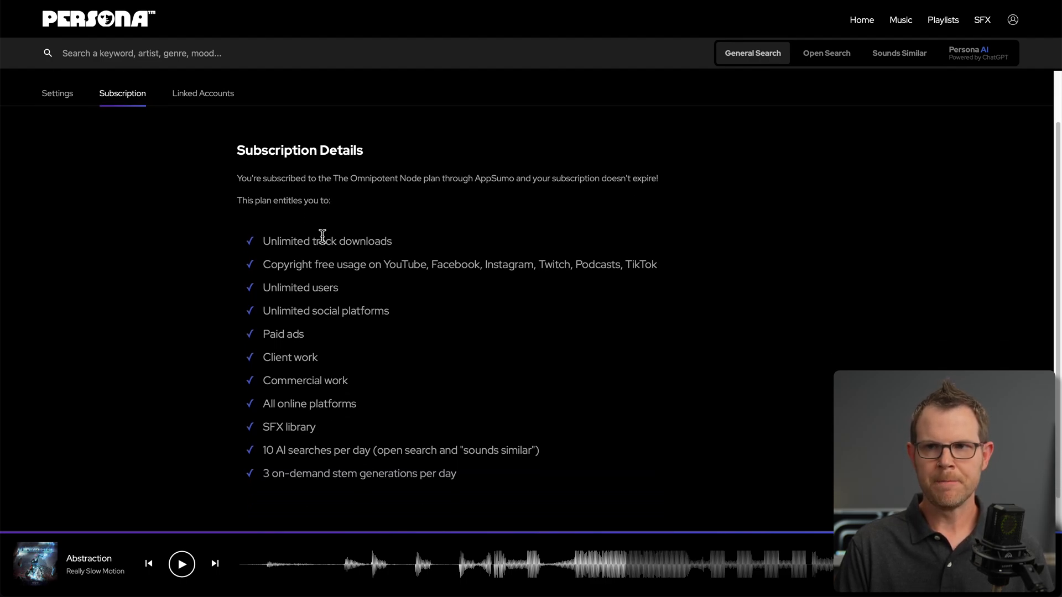
left_click(199, 92)
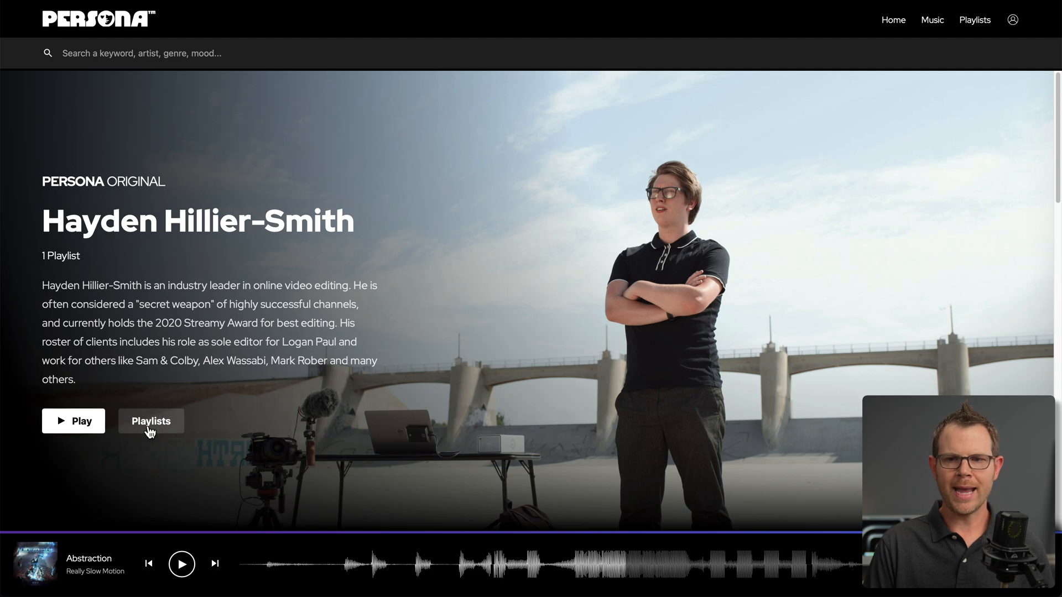
- Open the Hayden Hillier-Smith creator playlists, look through the Top 10 Tracks, and close the overlay
left_click(157, 429)
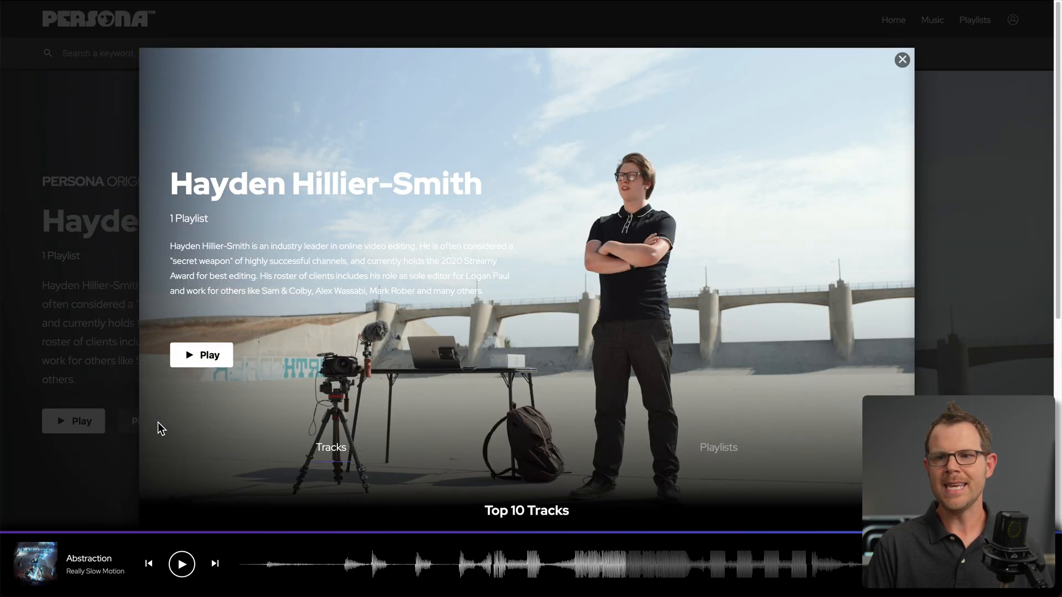
scroll(391, 350, "down", 6)
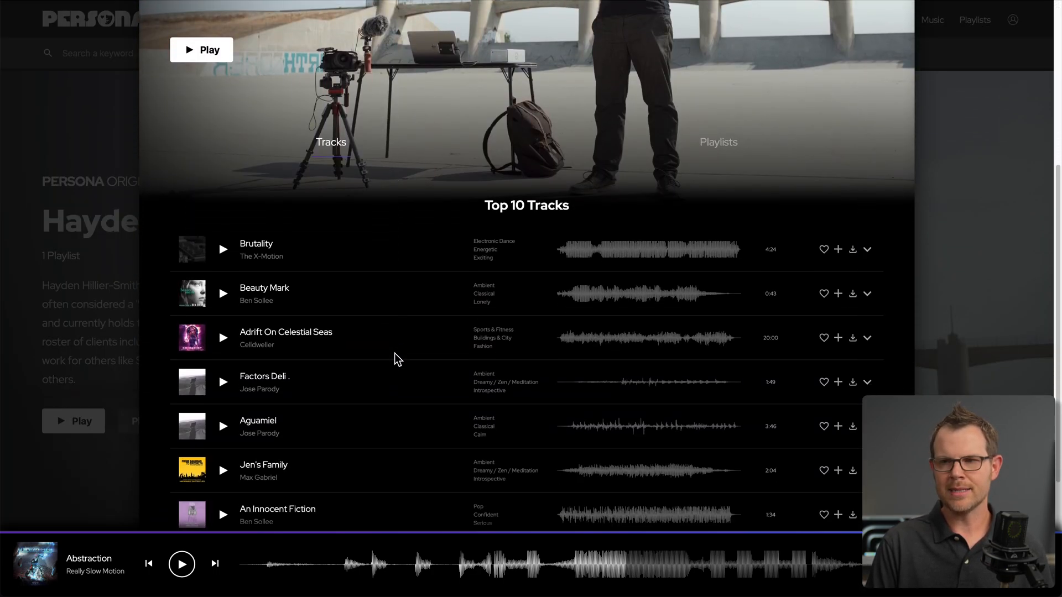
scroll(398, 360, "down", 3)
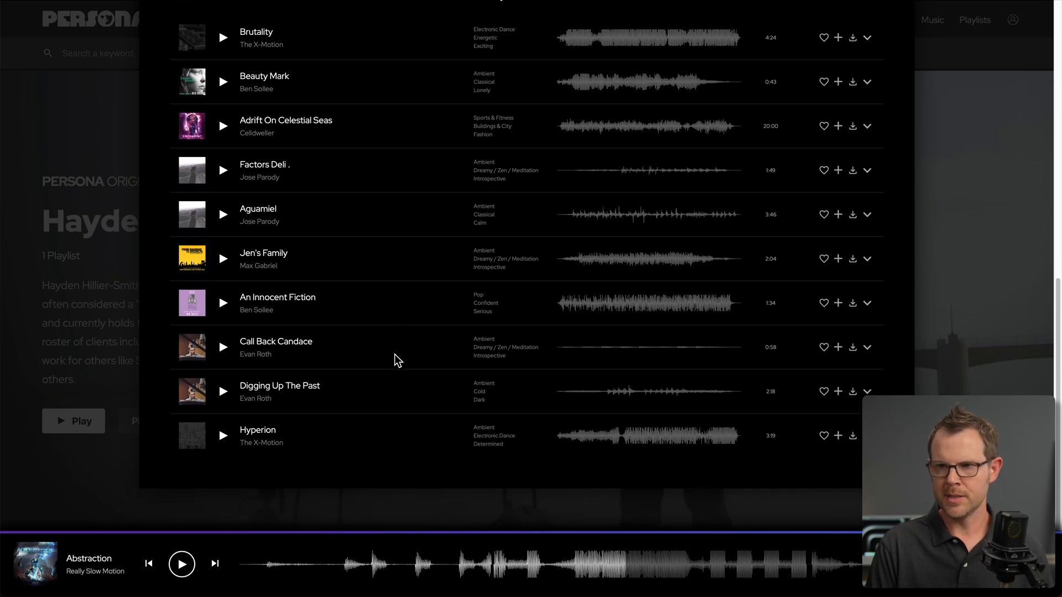
scroll(399, 354, "up", 3)
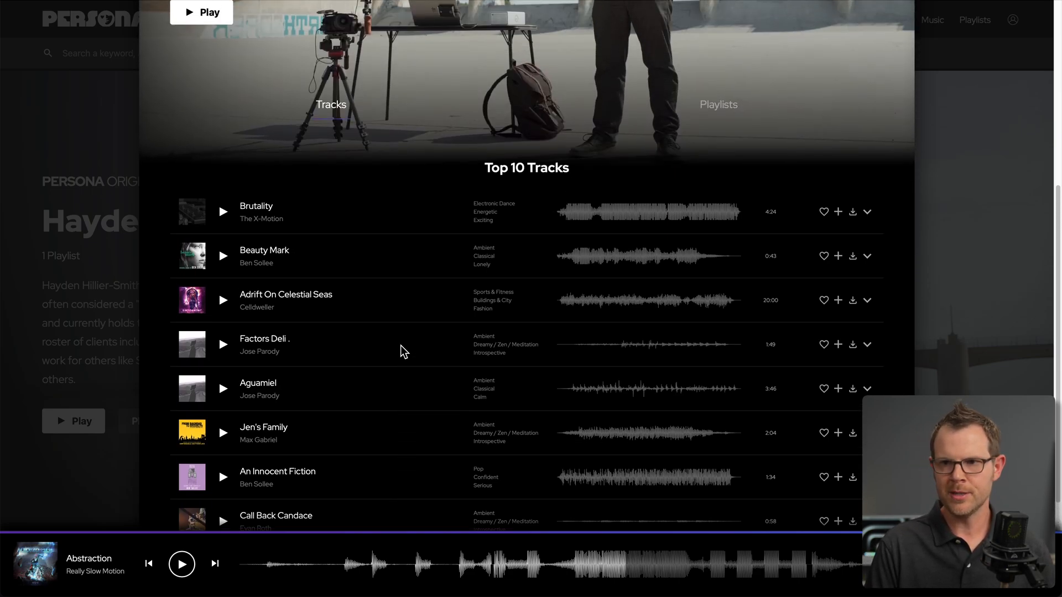
scroll(608, 277, "up", 5)
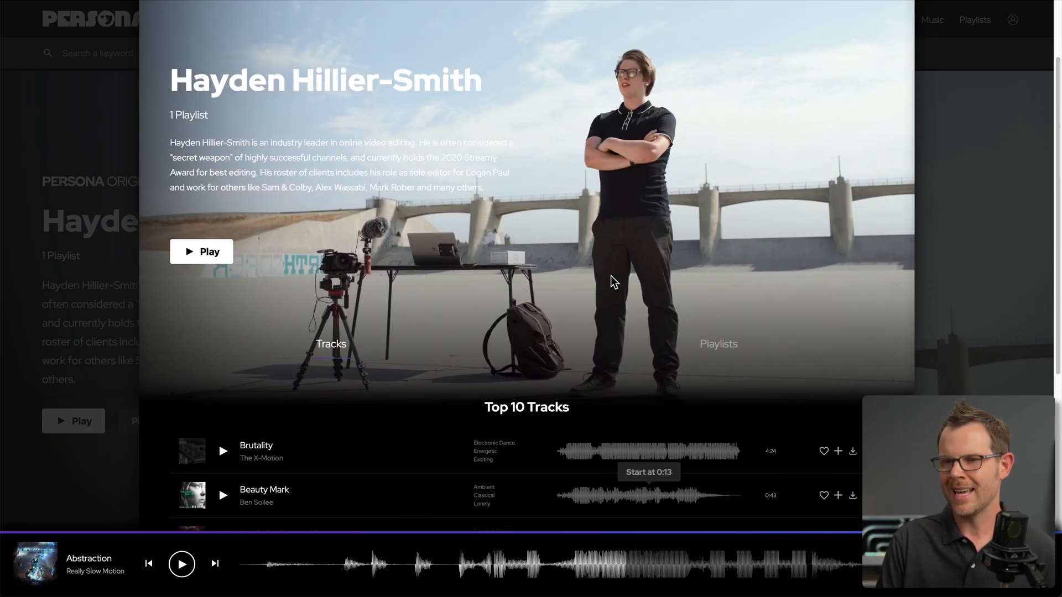
left_click(902, 31)
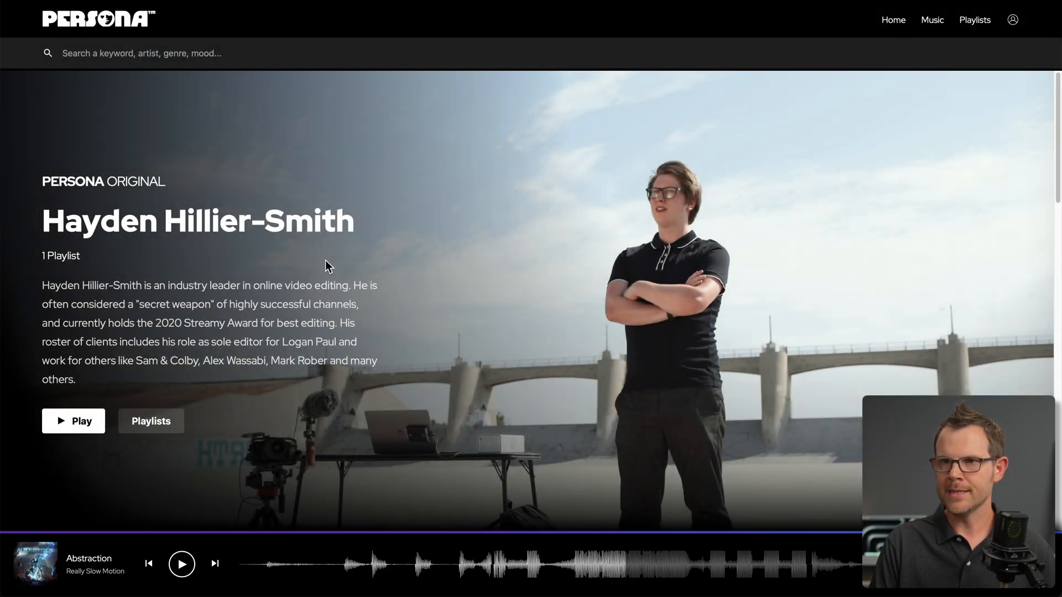
- View the creator playlists and browse through the musician playlists
left_click(977, 25)
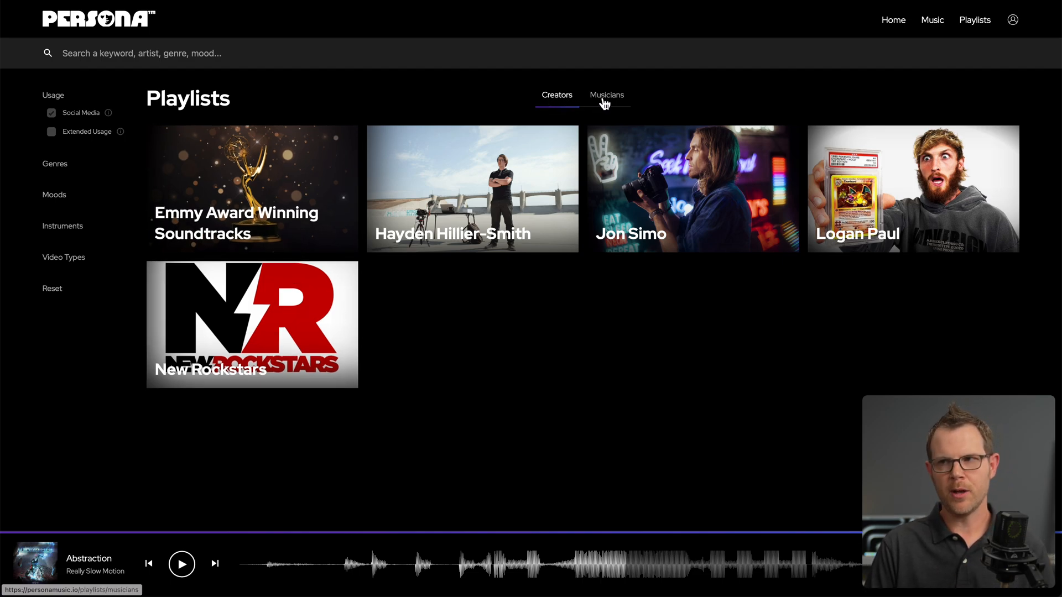
left_click(606, 105)
scroll(597, 306, "down", 3)
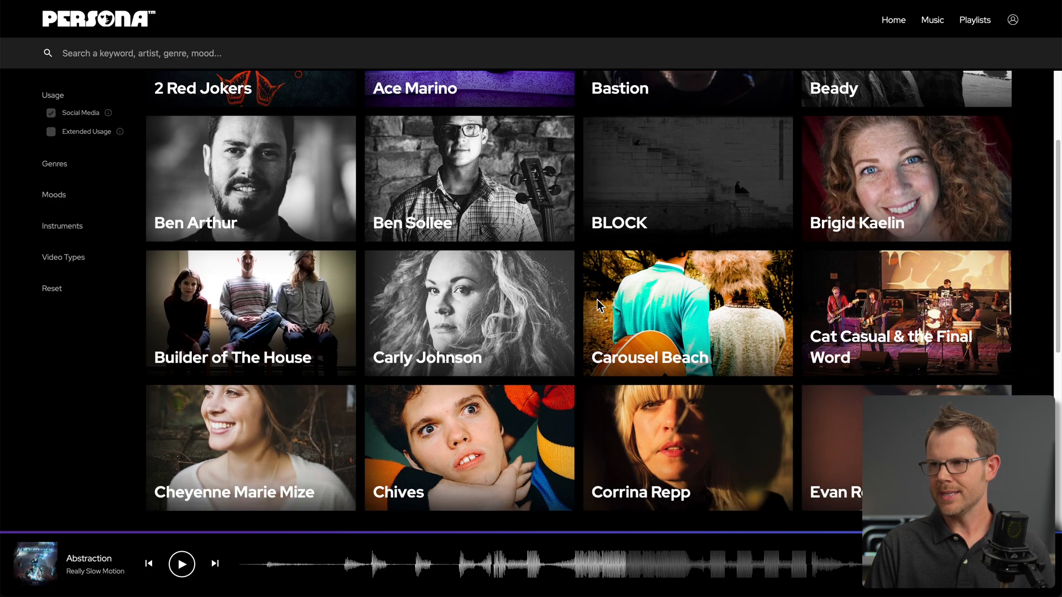
scroll(597, 306, "down", 5)
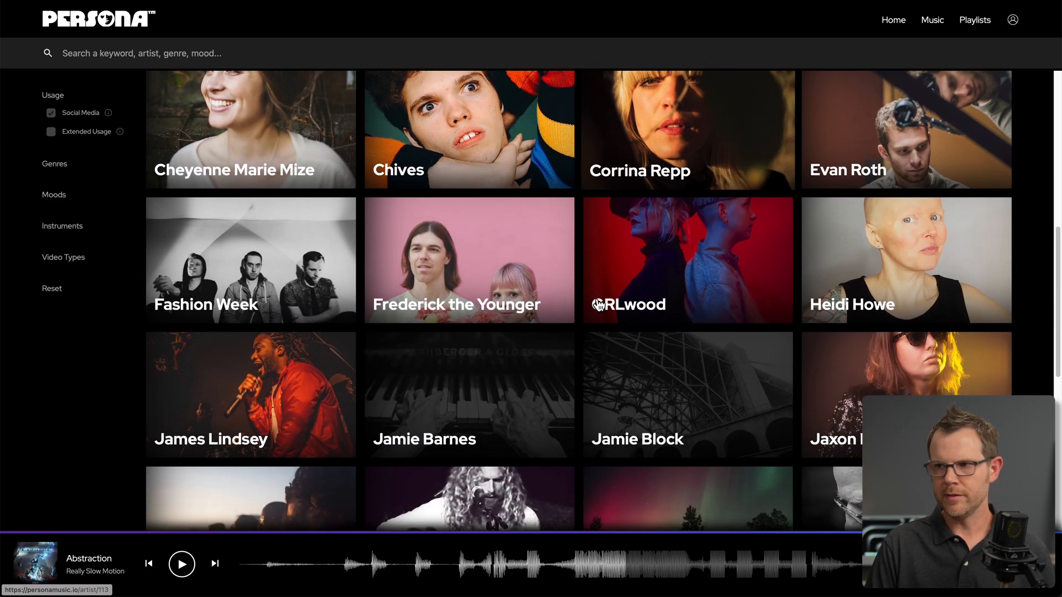
scroll(599, 305, "down", 7)
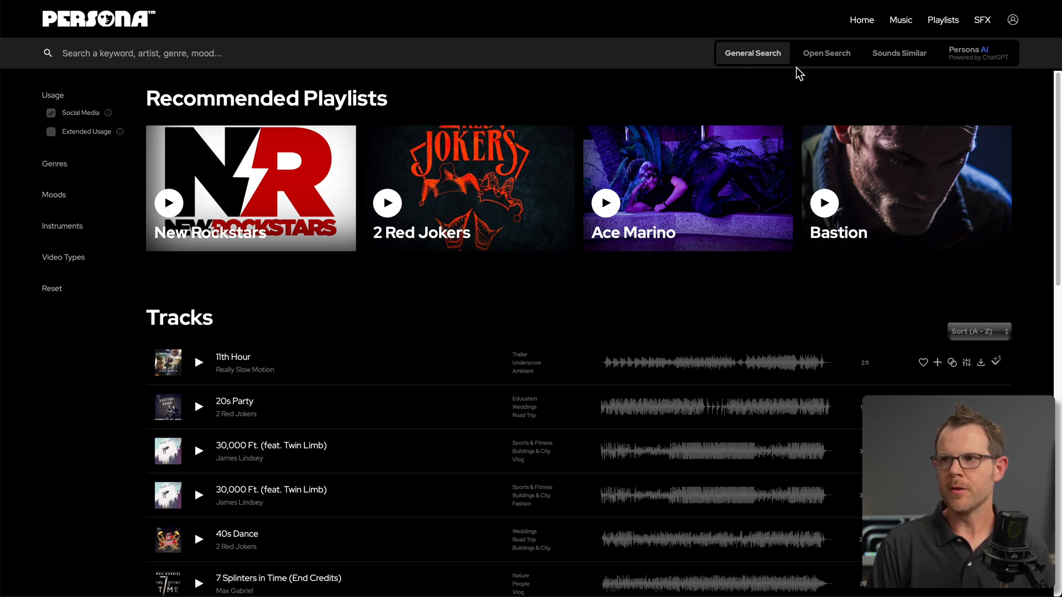
- Read the descriptions of the Open Search and Sounds Similar modes, and open the Persona AI chat
mouse_move(821, 64)
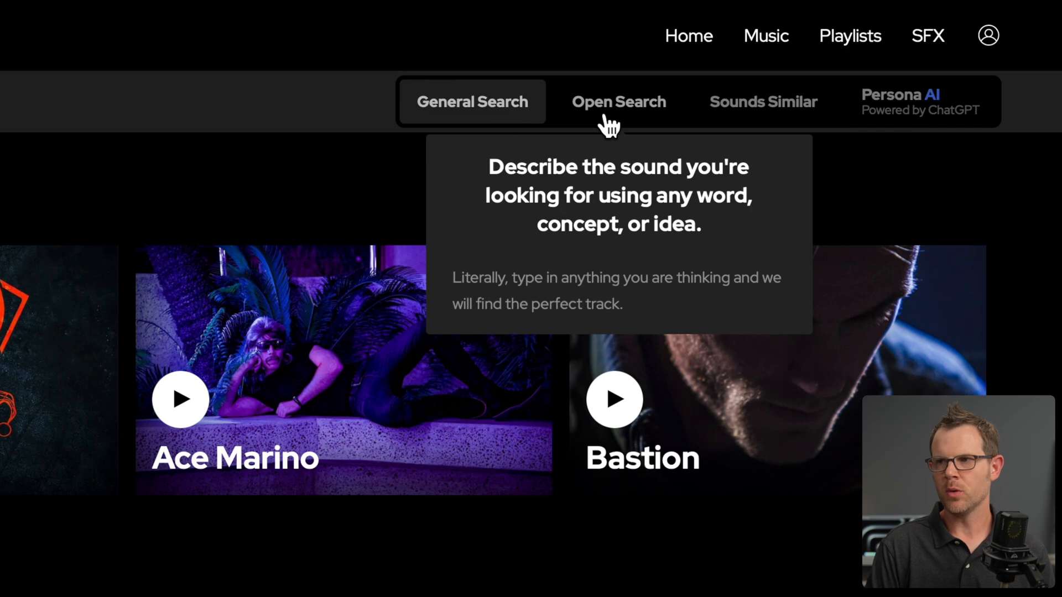
mouse_move(788, 115)
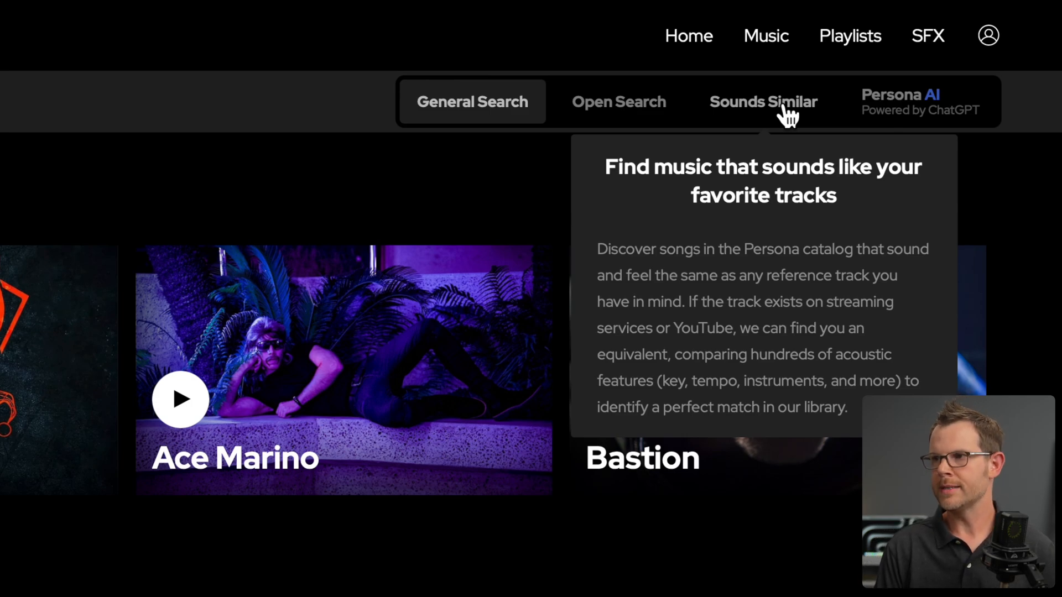
left_click(878, 106)
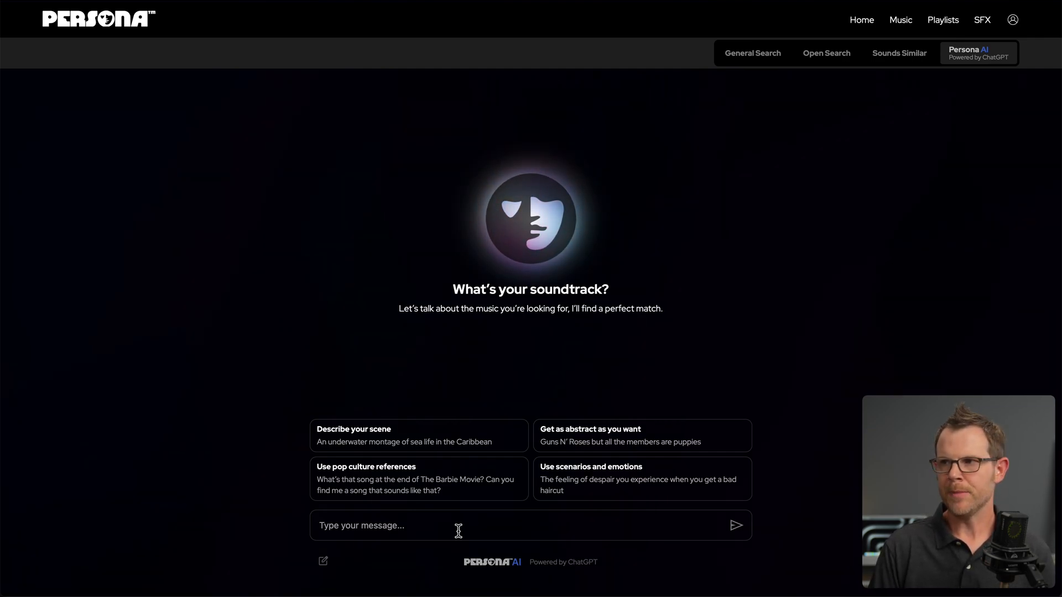
- Use Sounds Similar to search for AC/DC and find tracks resembling Back In Black
mouse_move(881, 58)
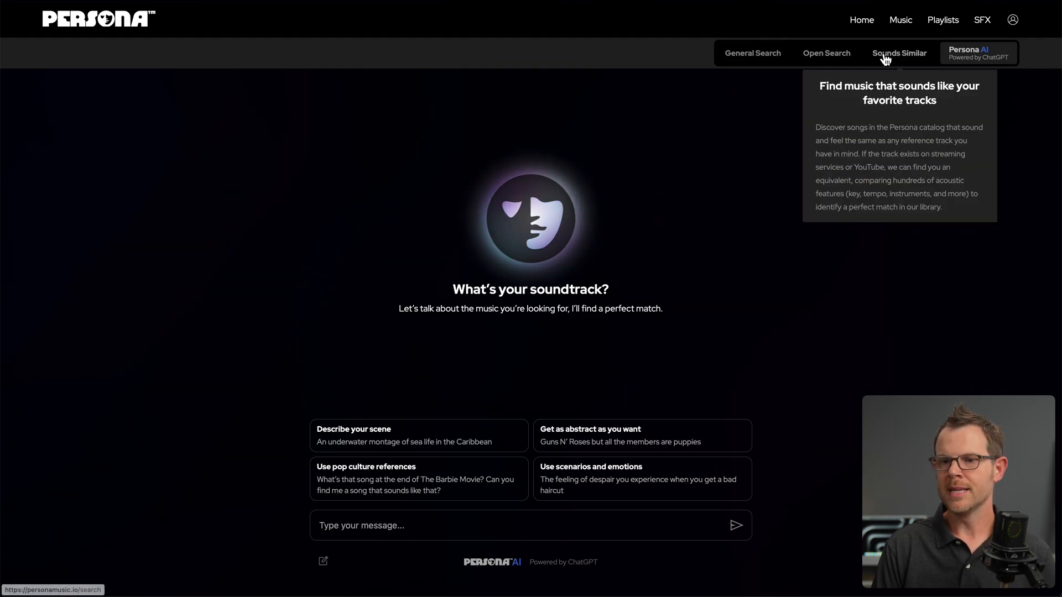
left_click(922, 60)
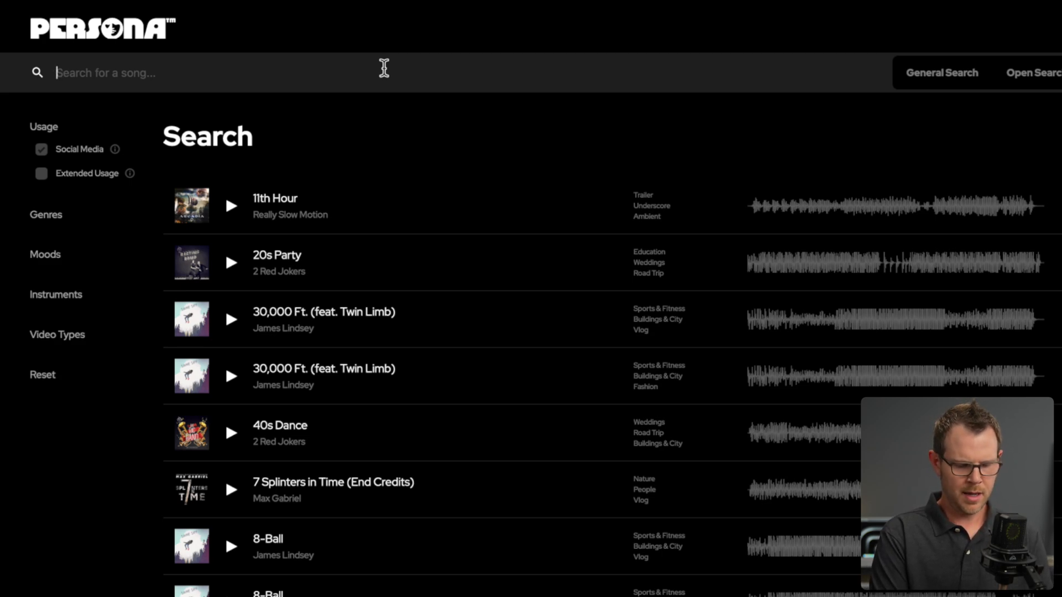
type("AC/DC")
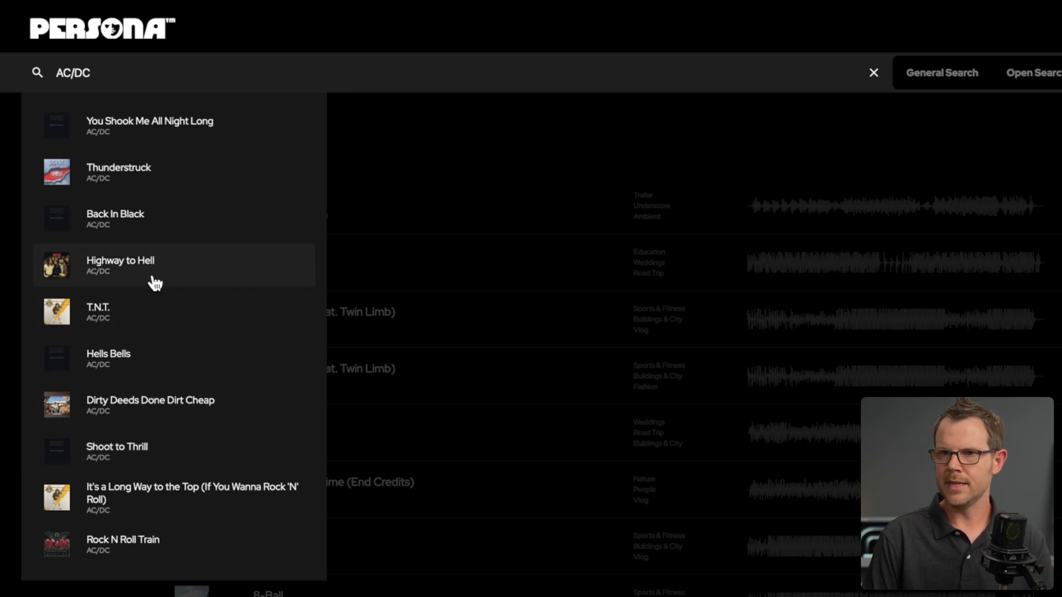
left_click(158, 232)
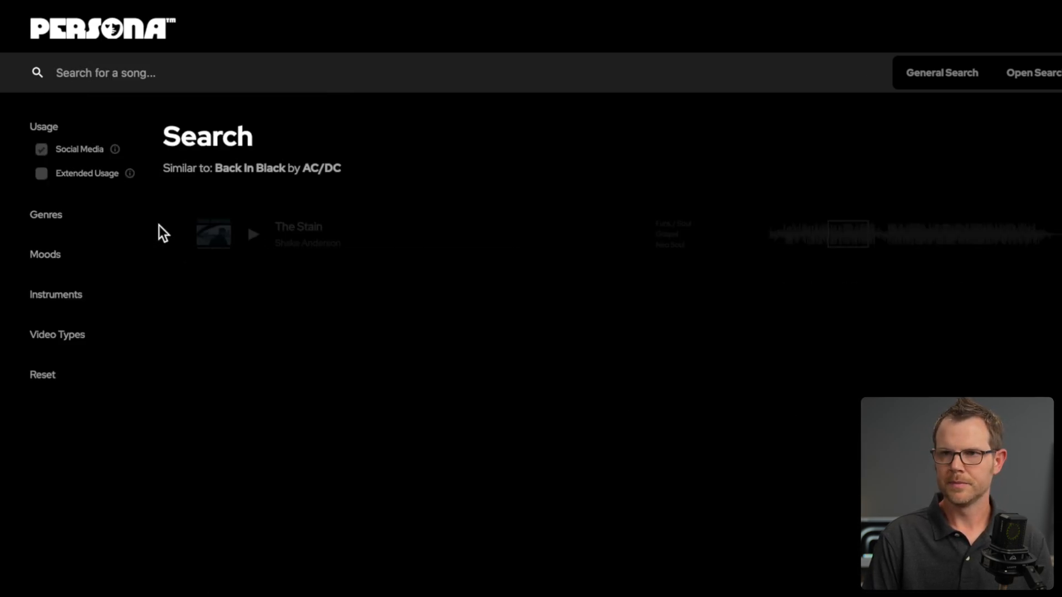
- Look through the tracks similar to Back In Black, and pause the preview of Shadows by John Grover after listening
scroll(489, 459, "down", 14)
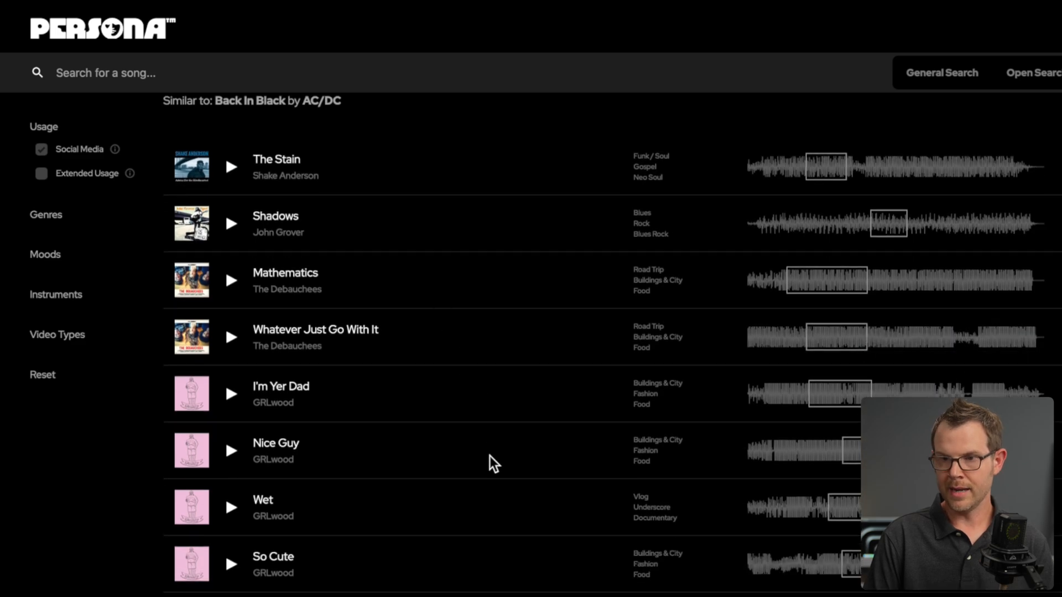
scroll(489, 455, "down", 15)
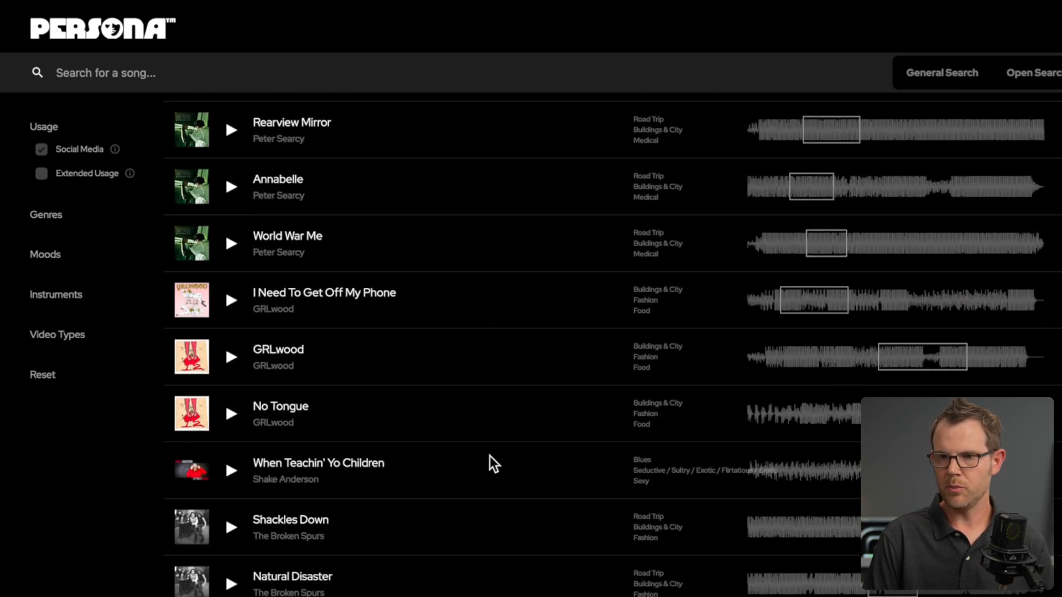
scroll(489, 457, "down", 16)
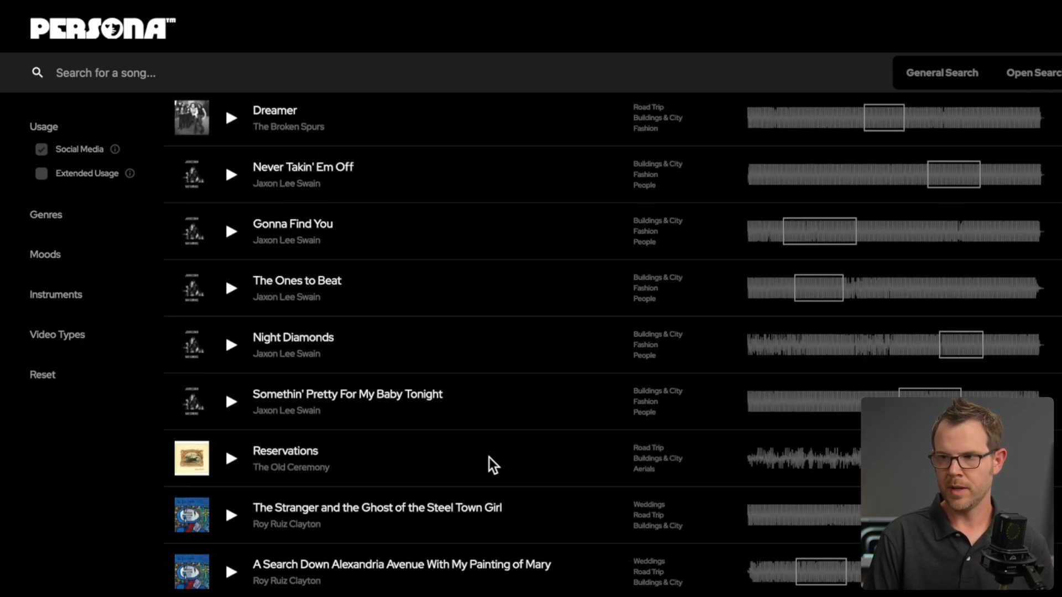
scroll(489, 457, "up", 20)
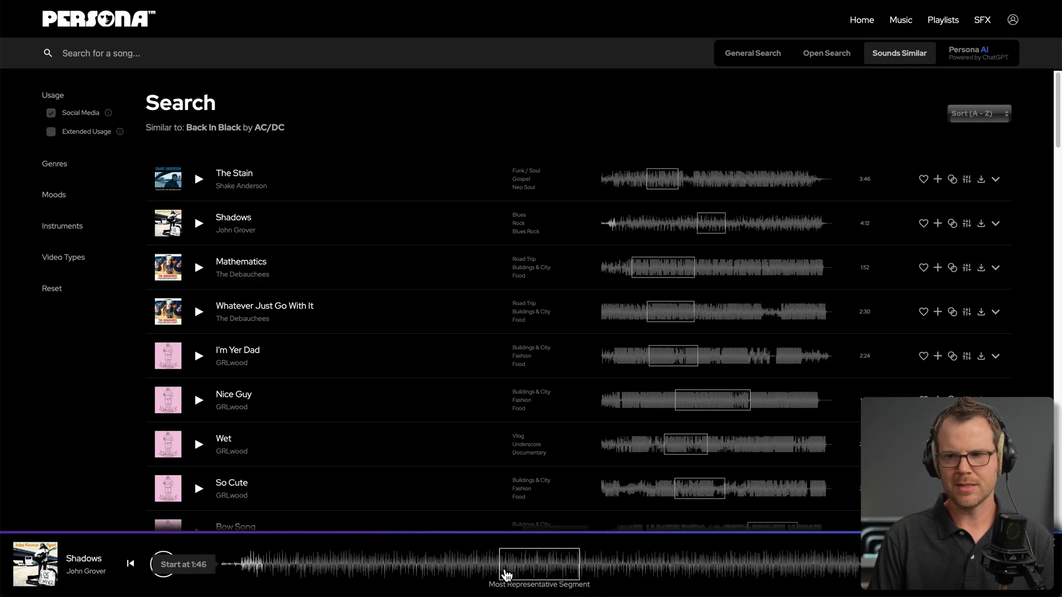
left_click(163, 564)
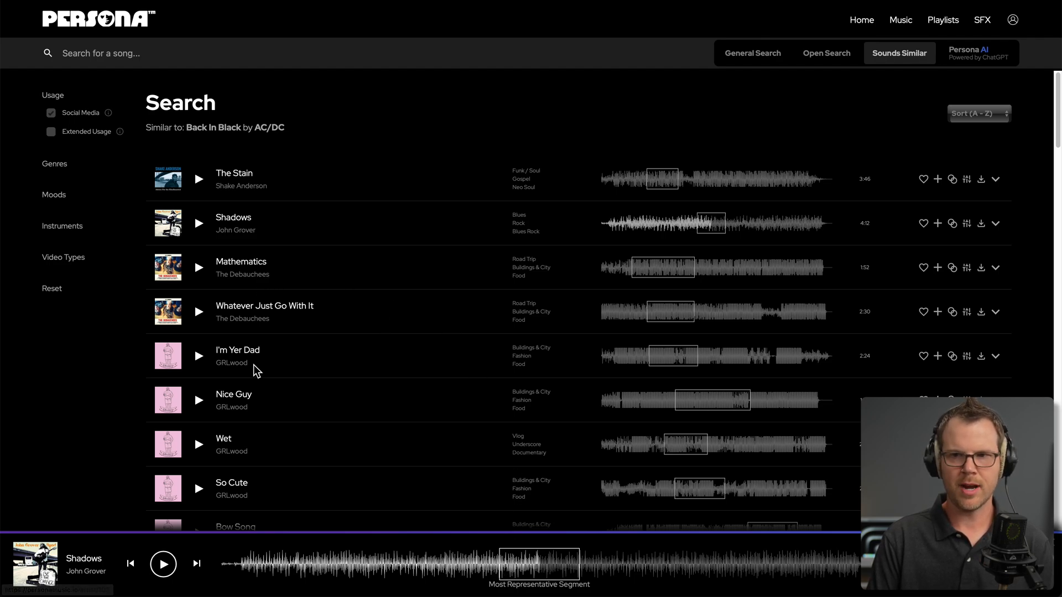
- Search for Prince, find tracks similar to Purple Rain, and look through the matching tracks
left_click(132, 52)
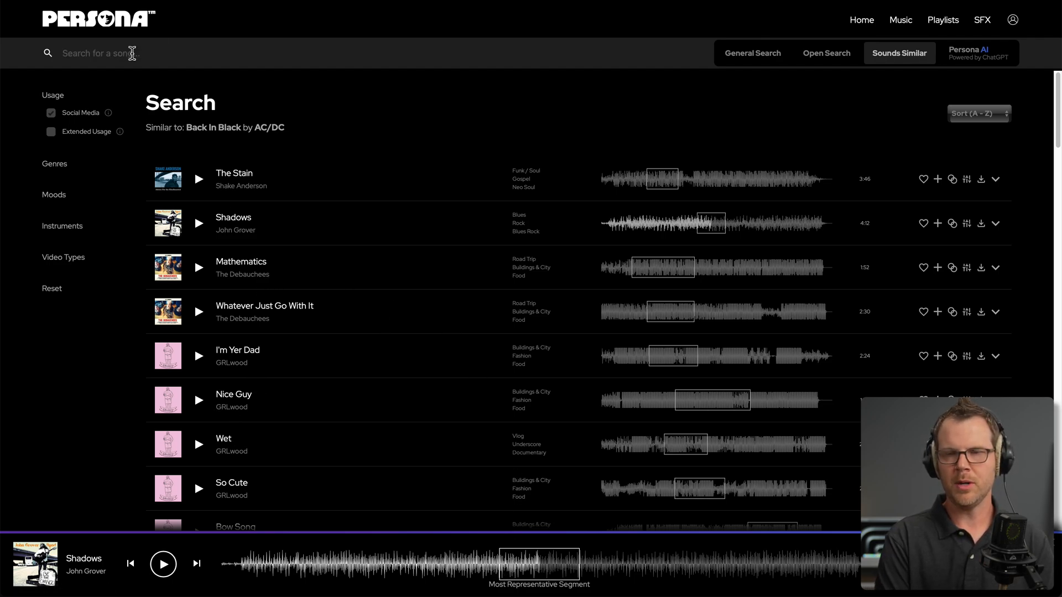
type("Prince")
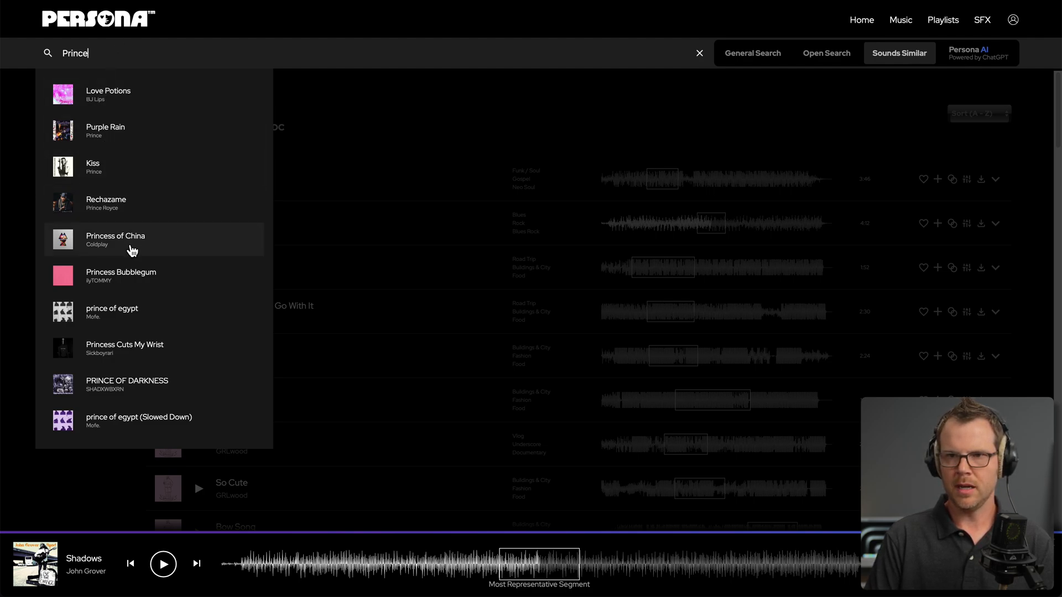
left_click(116, 133)
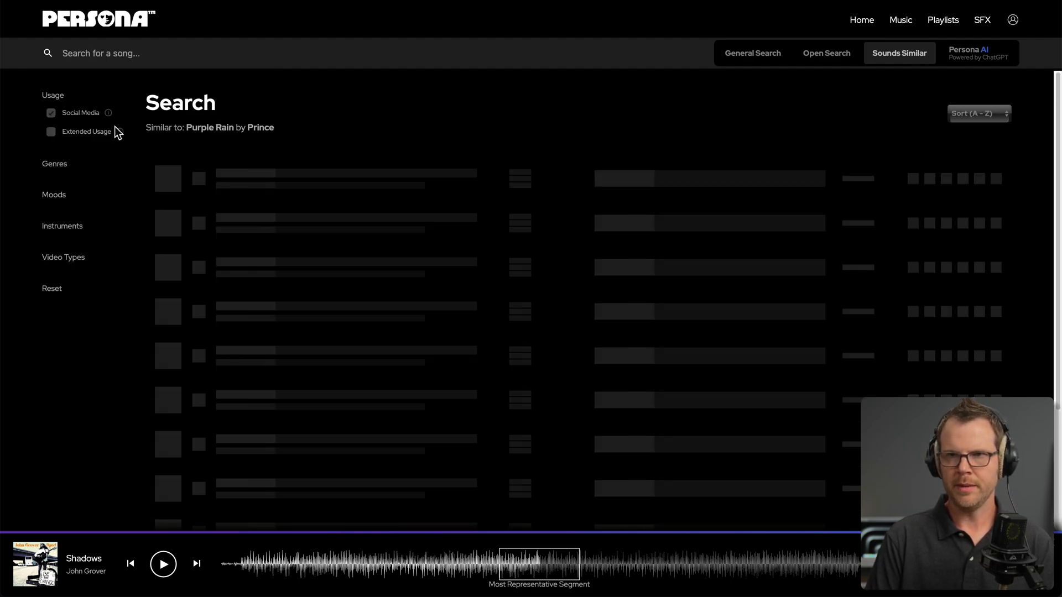
scroll(308, 439, "down", 5)
scroll(308, 440, "down", 5)
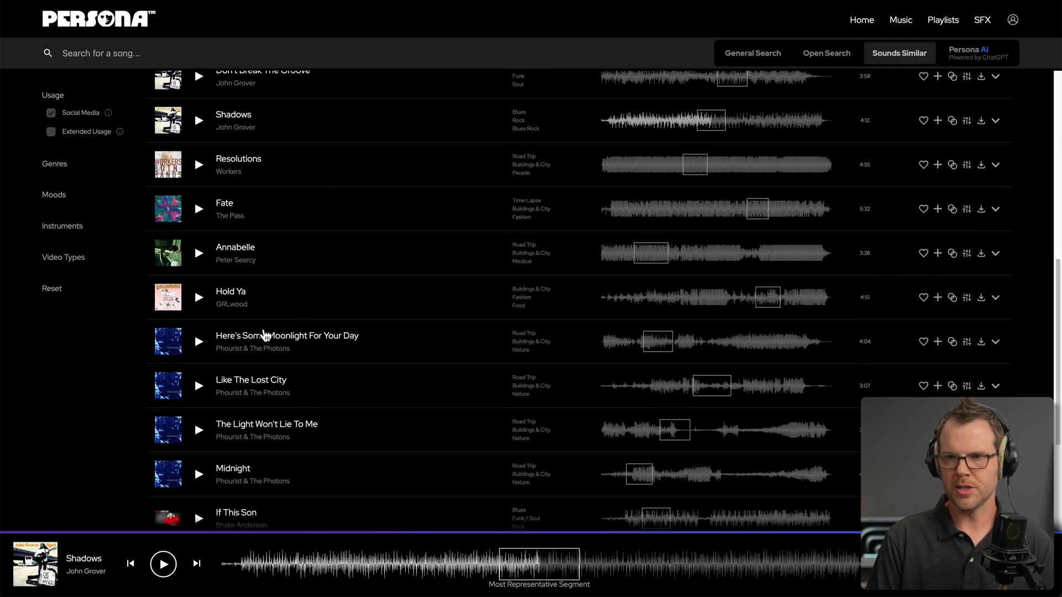
scroll(246, 313, "down", 1)
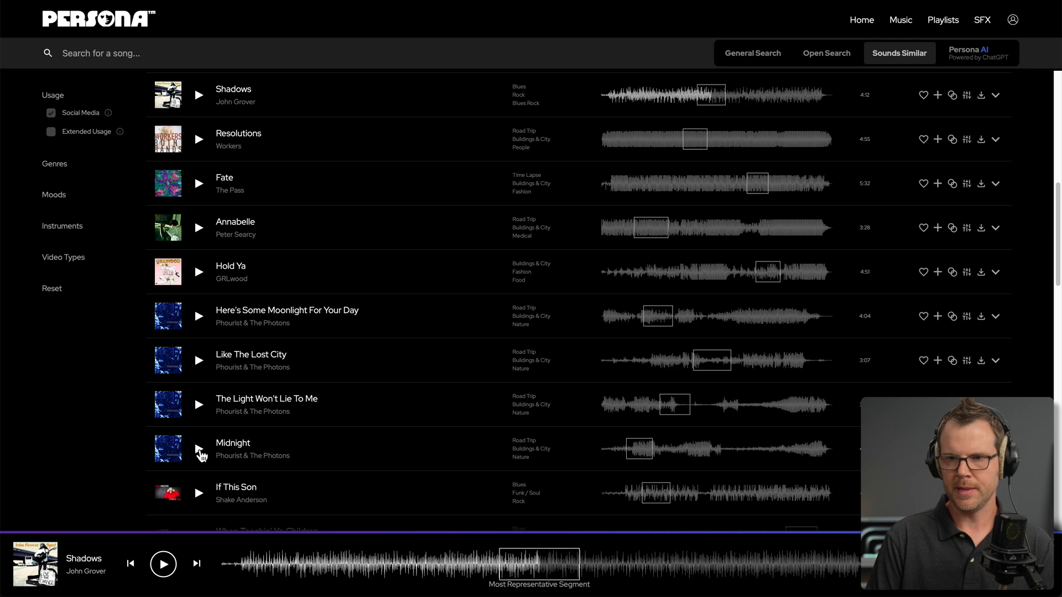
- Preview Midnight by Phourist & The Photons from the Purple Rain matches, and pause it after listening
left_click(199, 448)
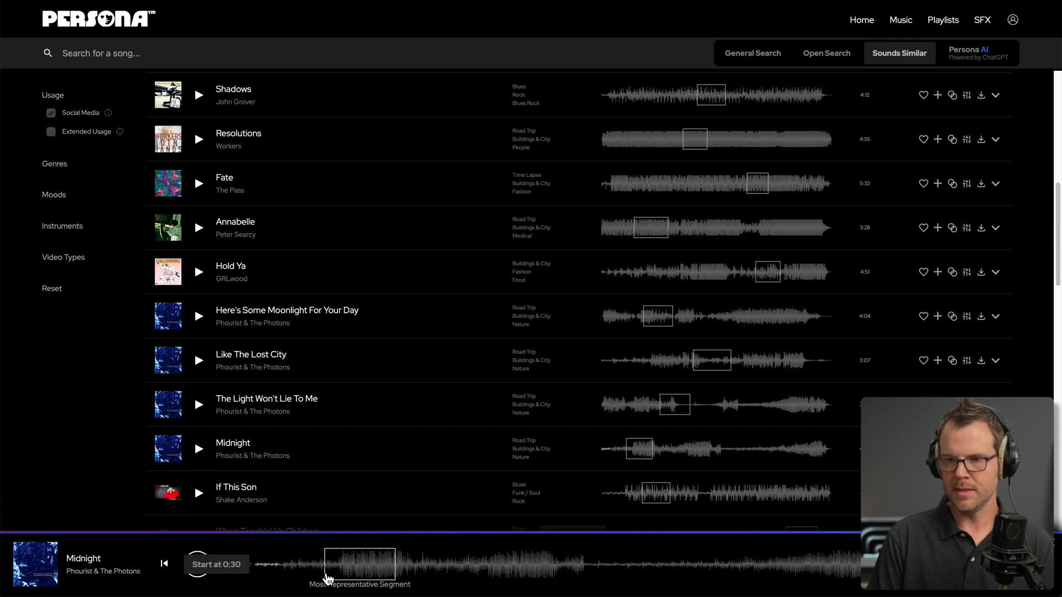
left_click(198, 569)
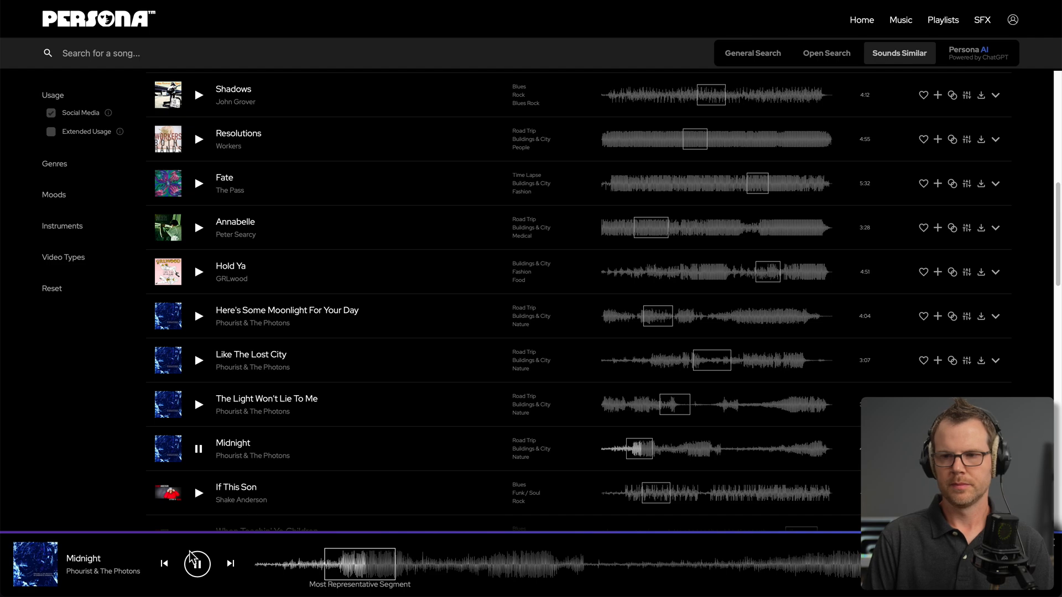
left_click(198, 568)
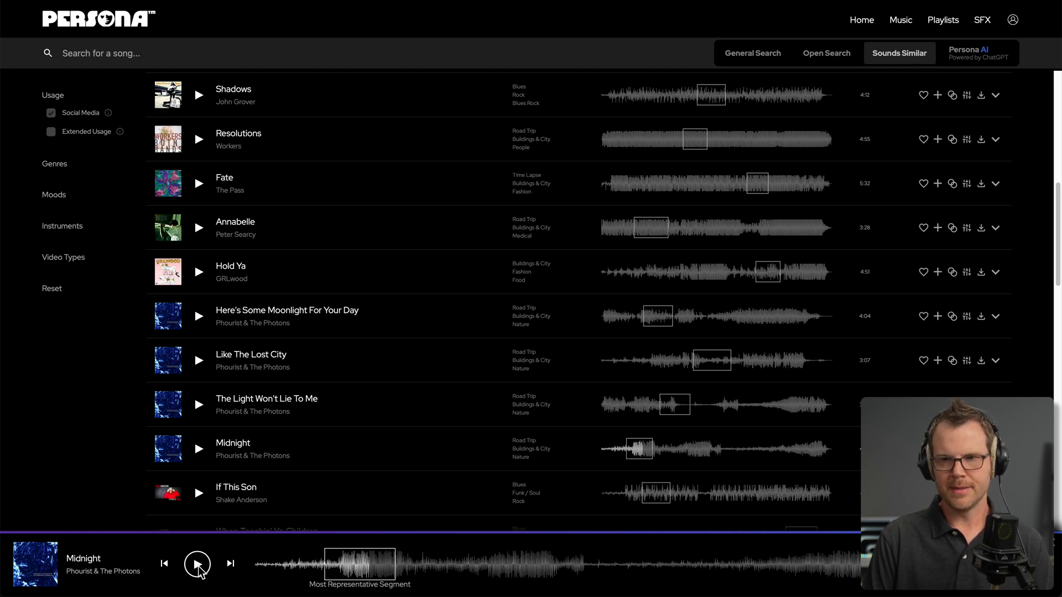
- Search for Taylor Swift, replace the search with Katy Perry, and find tracks similar to Feels by Calvin Harris
scroll(408, 355, "up", 8)
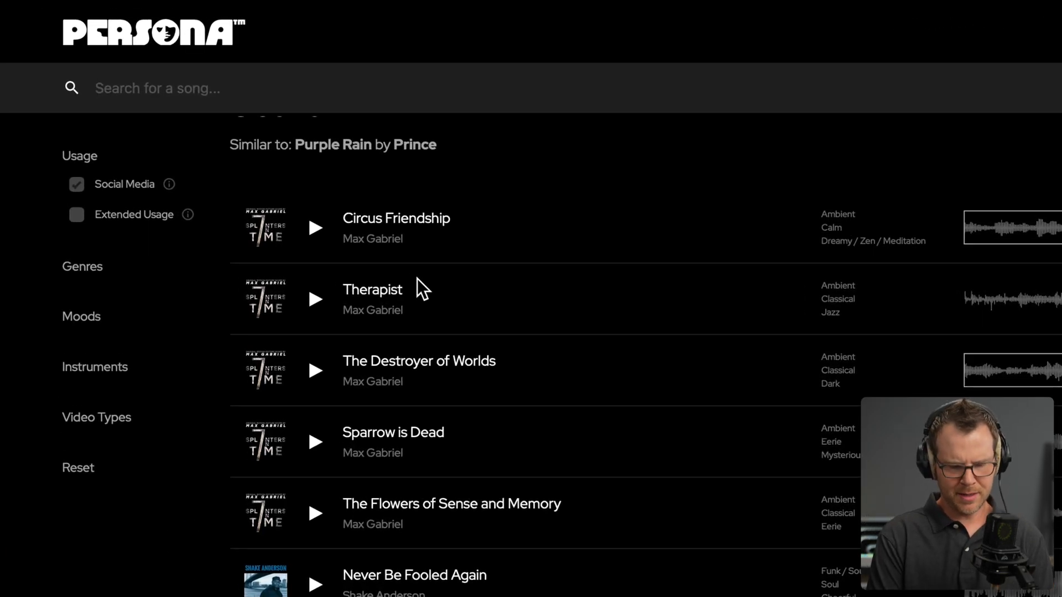
type("Taylor Swift")
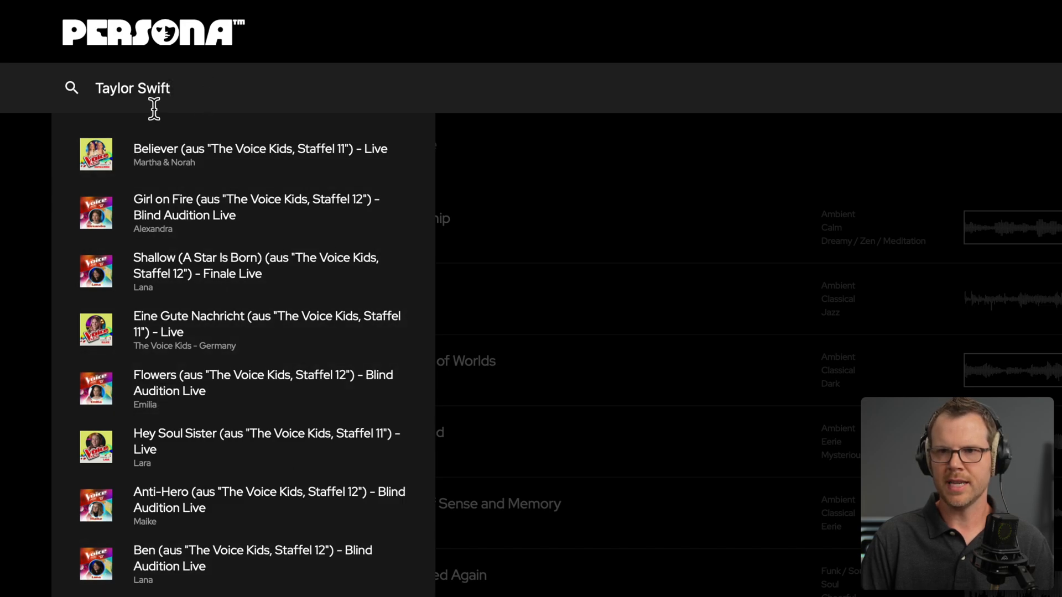
left_click_drag(206, 88, 62, 81)
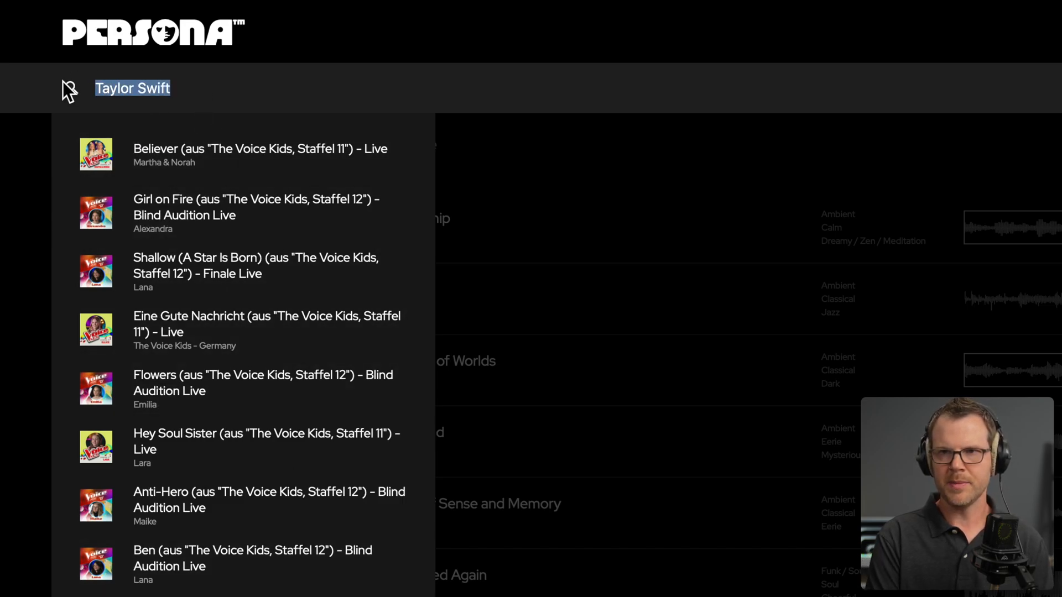
type("Katy Perry")
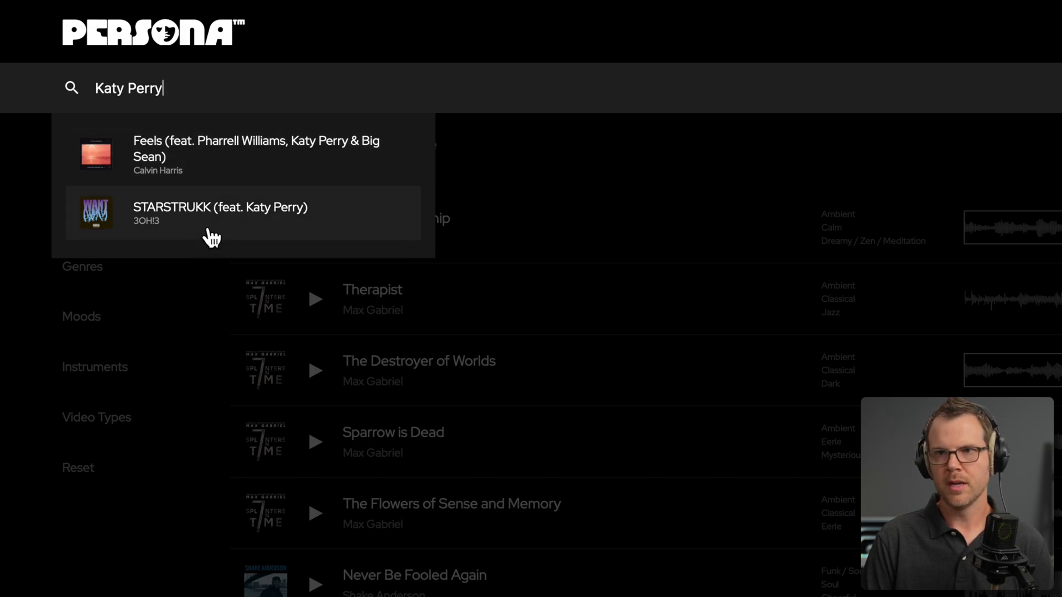
left_click(208, 150)
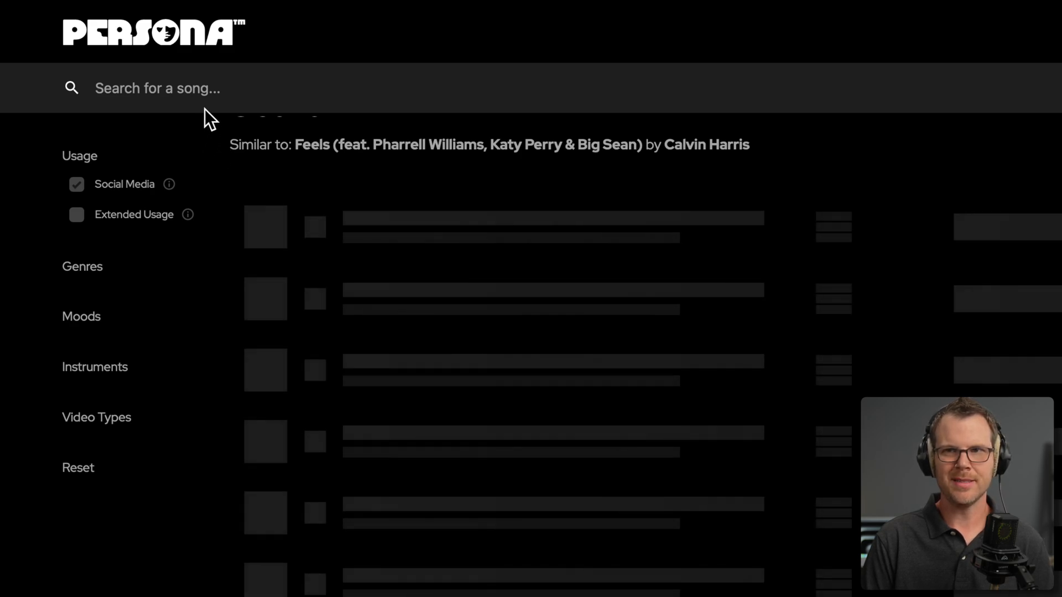
- Find tracks similar to Bye Bye Bye by *NSYNC, and preview Take You Out by The Pass from the matches
left_click(242, 91)
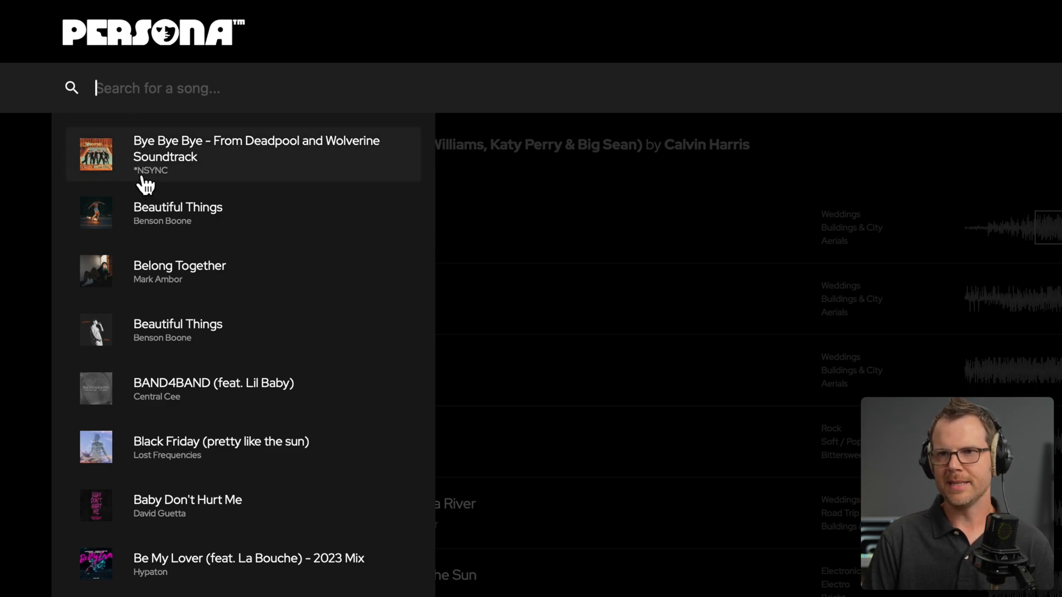
left_click(305, 162)
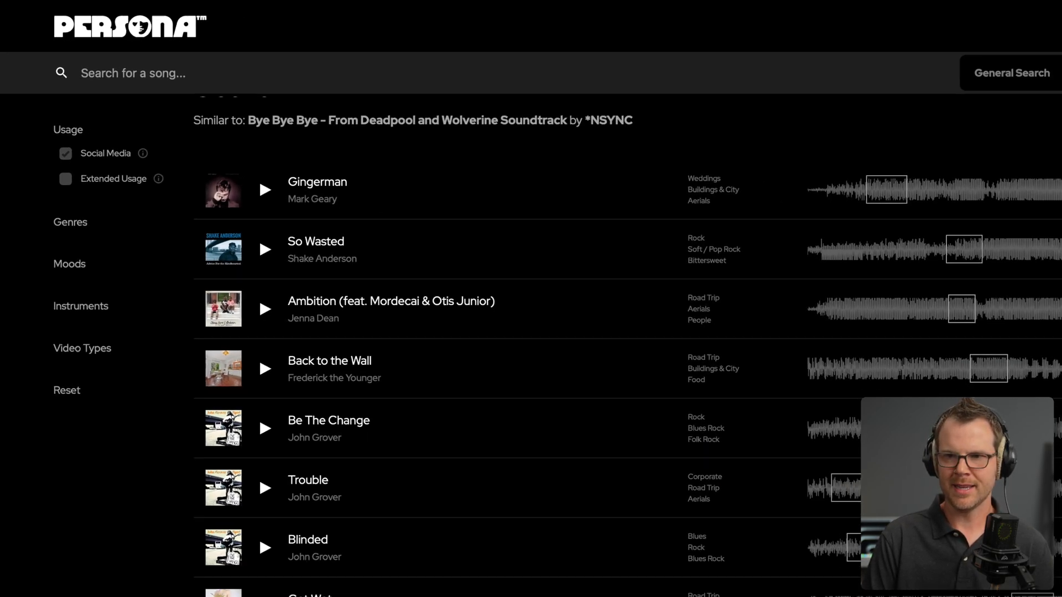
scroll(315, 454, "down", 6)
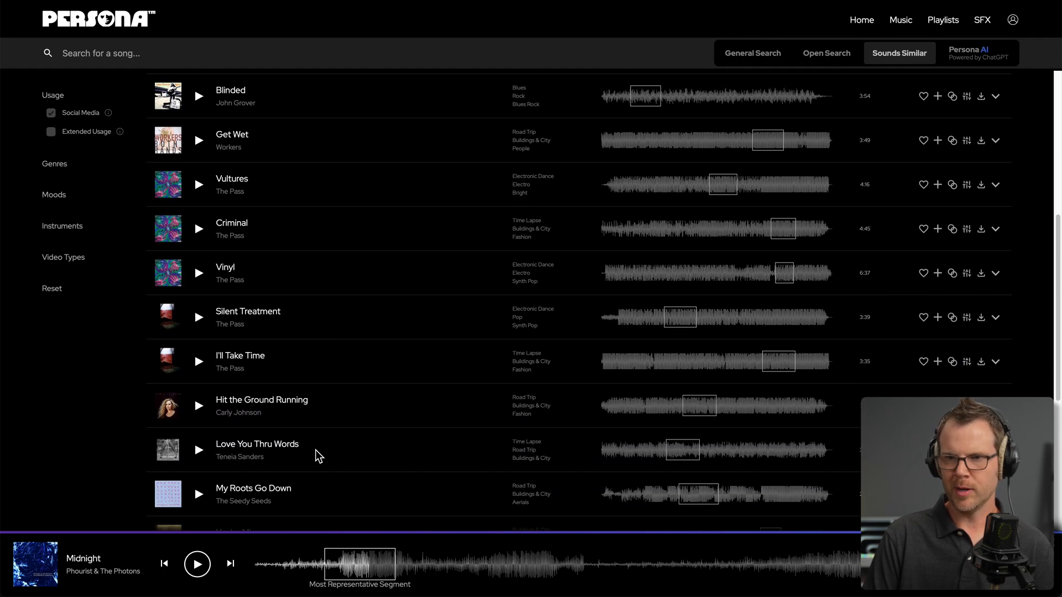
scroll(315, 450, "down", 4)
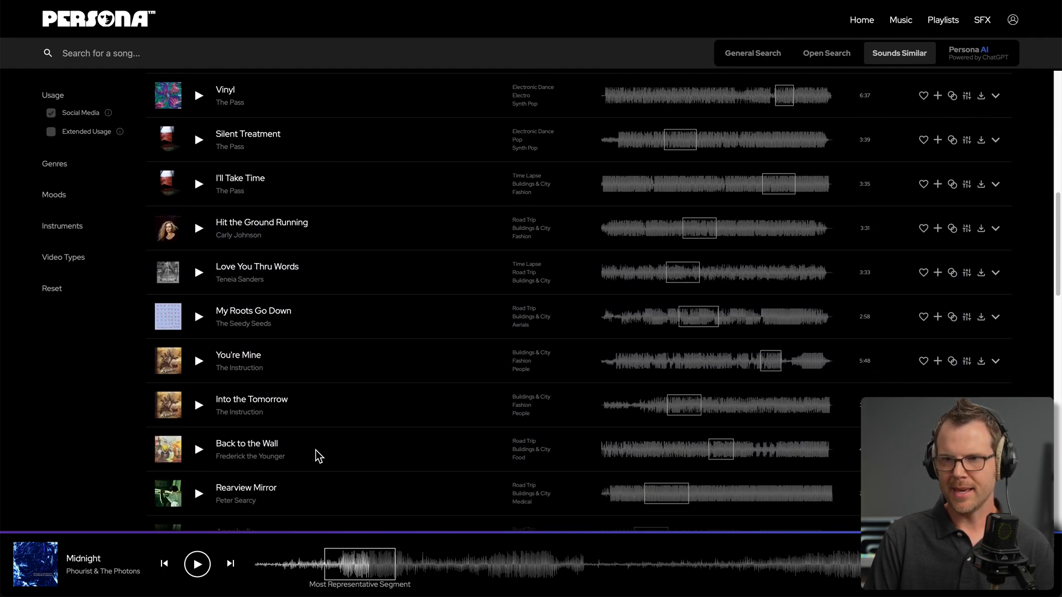
scroll(315, 449, "down", 5)
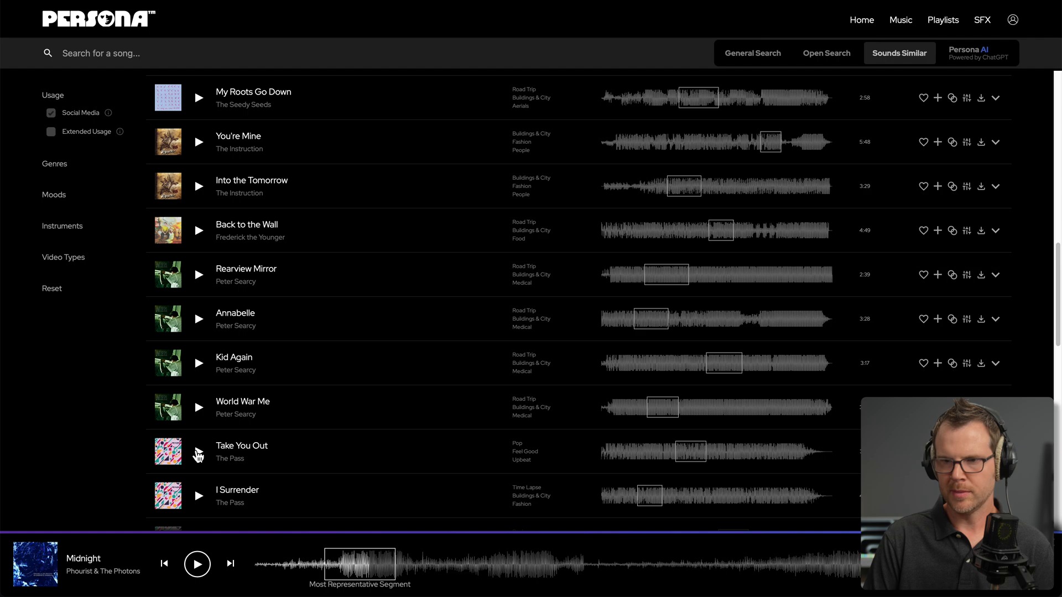
left_click(198, 452)
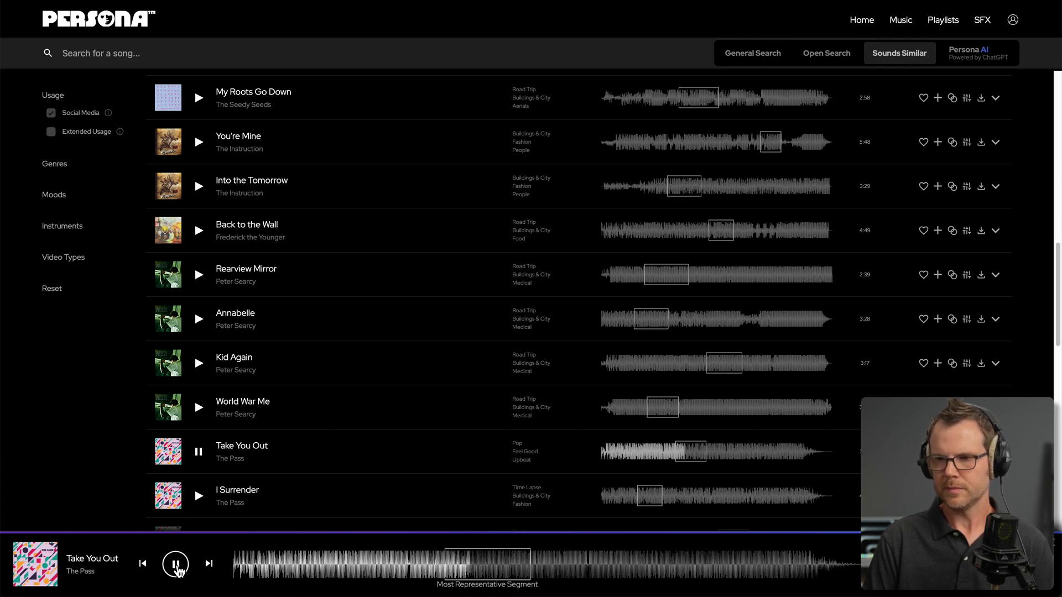
left_click(176, 566)
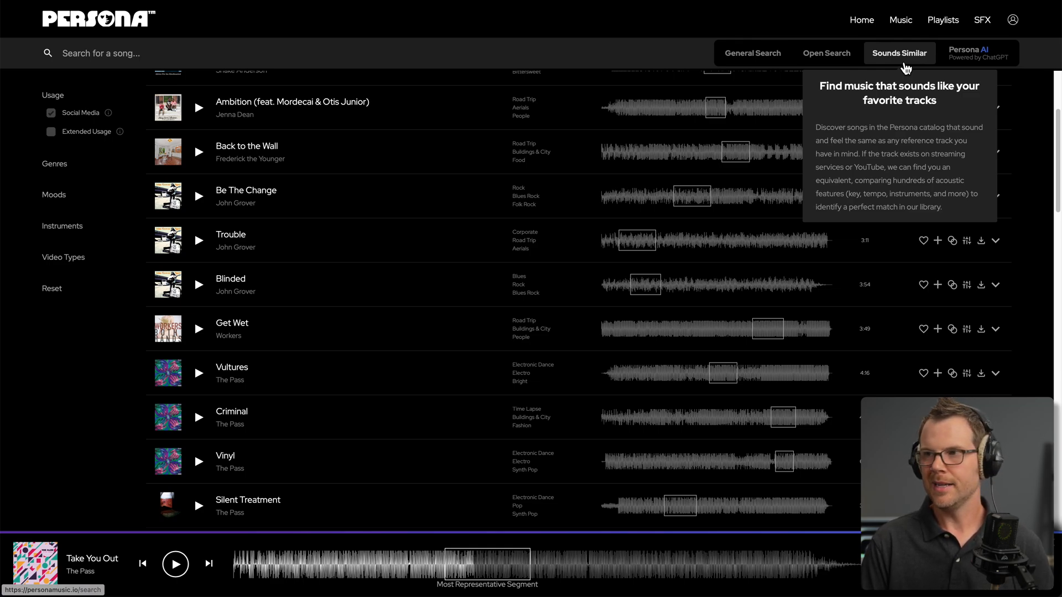
- Run an Open Search for "Old timey love song", and briefly preview the second Rosebud by Mark Geary
mouse_move(830, 58)
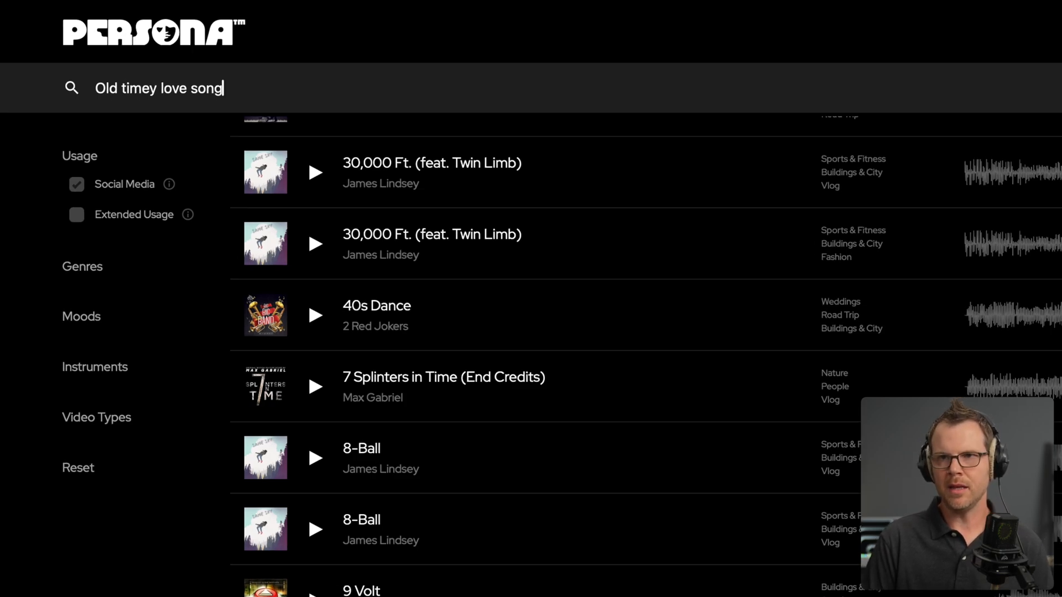
key("Return")
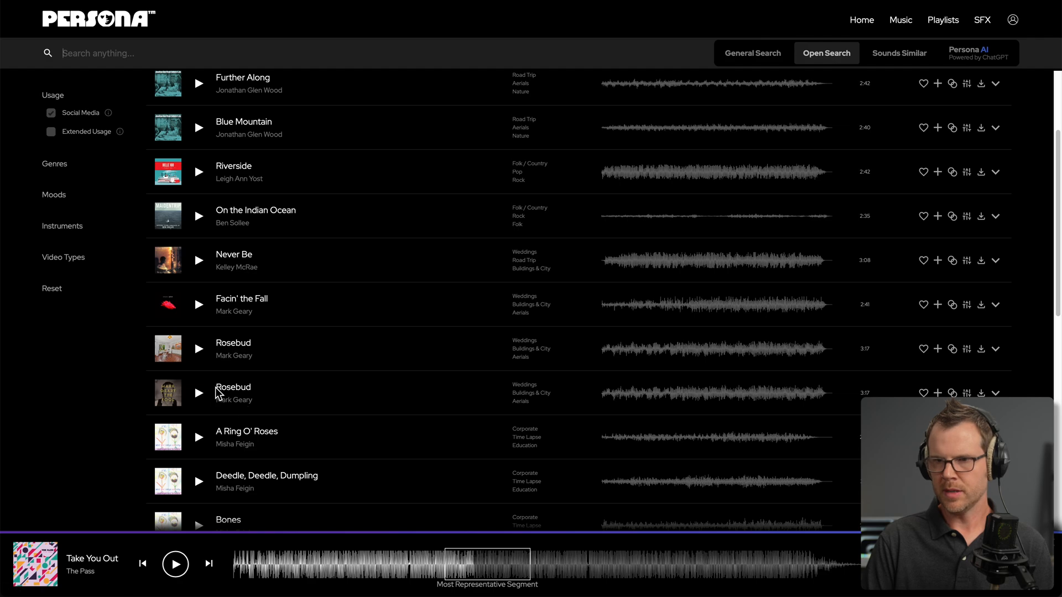
left_click(198, 394)
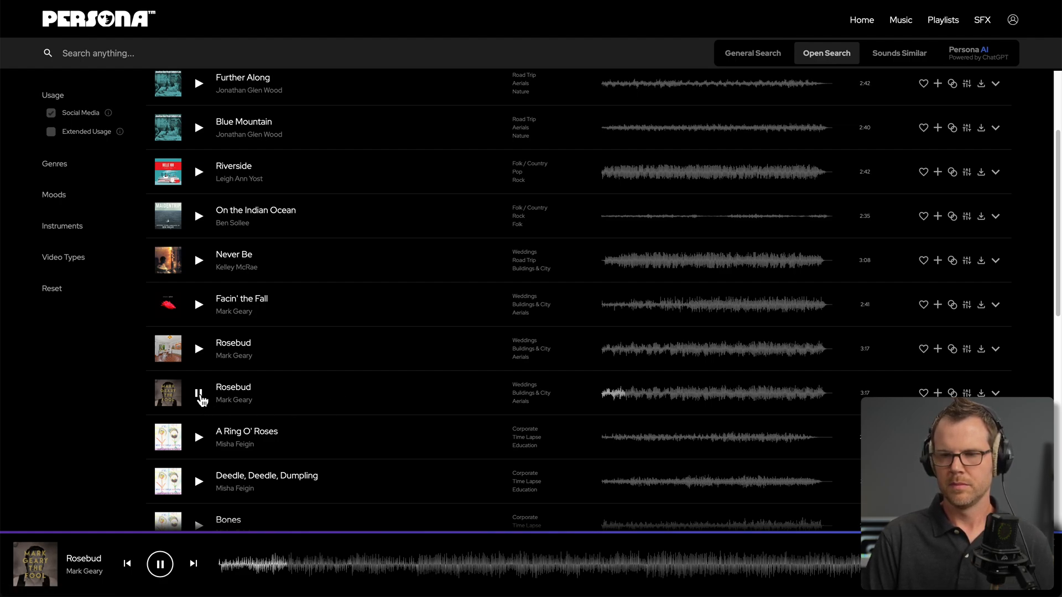
left_click(200, 394)
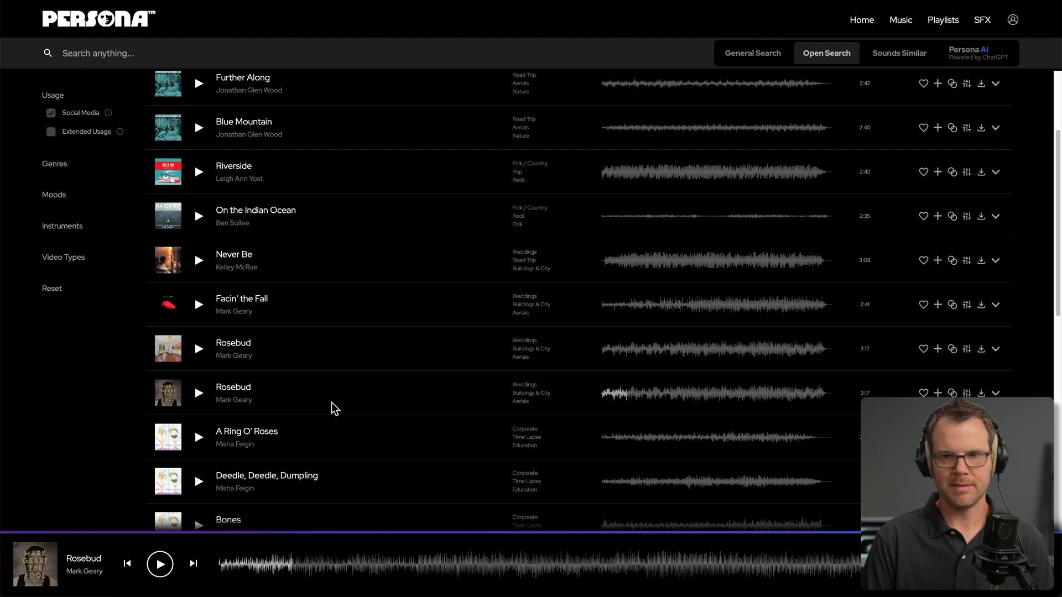
- Look through the Open Search results to judge how well the tracks fit an old timey love song
scroll(336, 399, "down", 3)
scroll(337, 400, "down", 1)
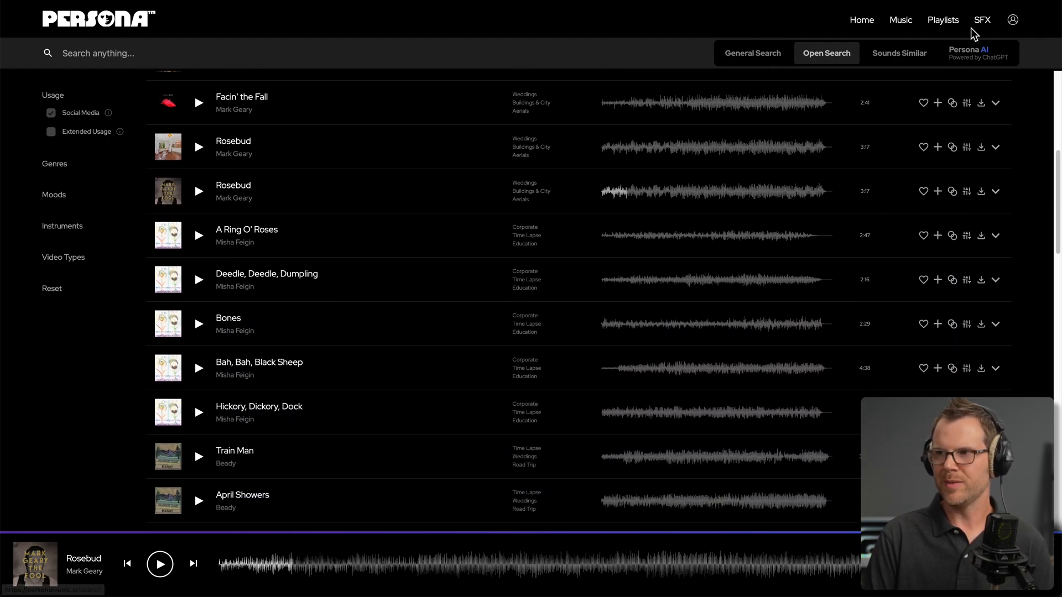
mouse_move(968, 58)
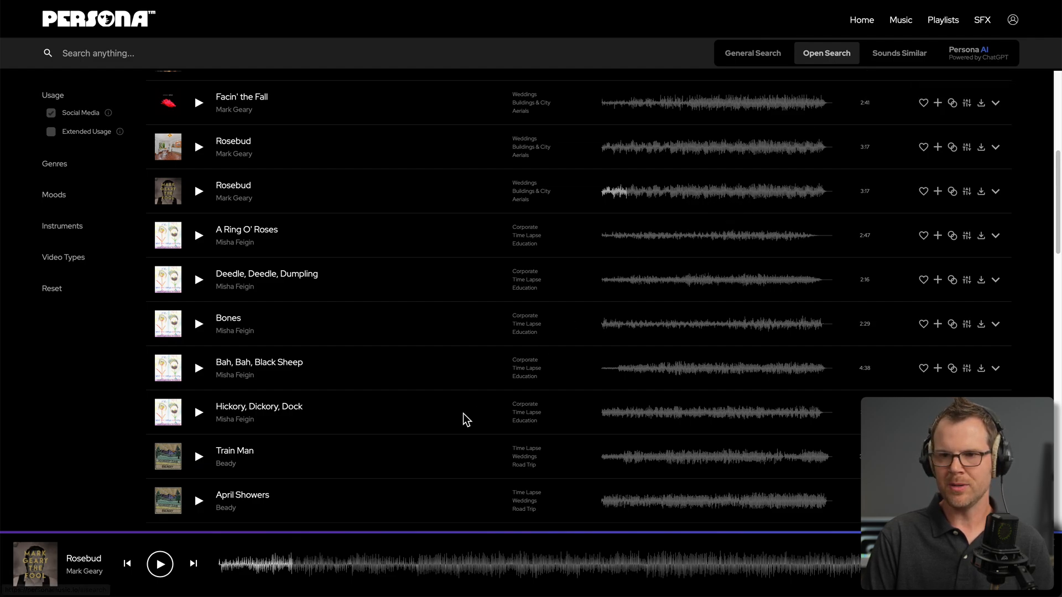
scroll(458, 406, "down", 1)
scroll(458, 409, "down", 2)
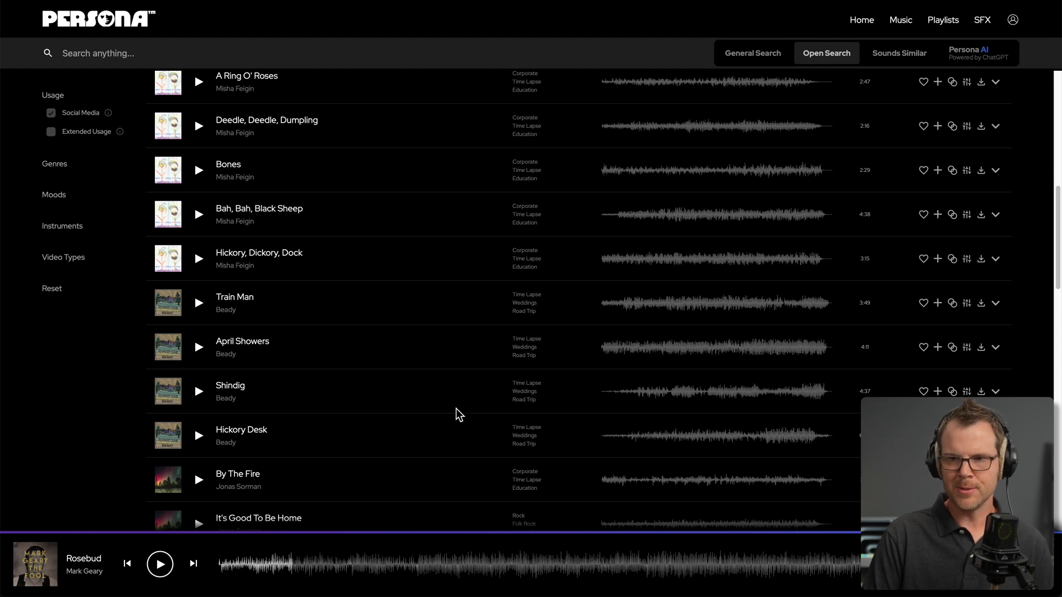
scroll(458, 415, "down", 1)
scroll(458, 415, "down", 4)
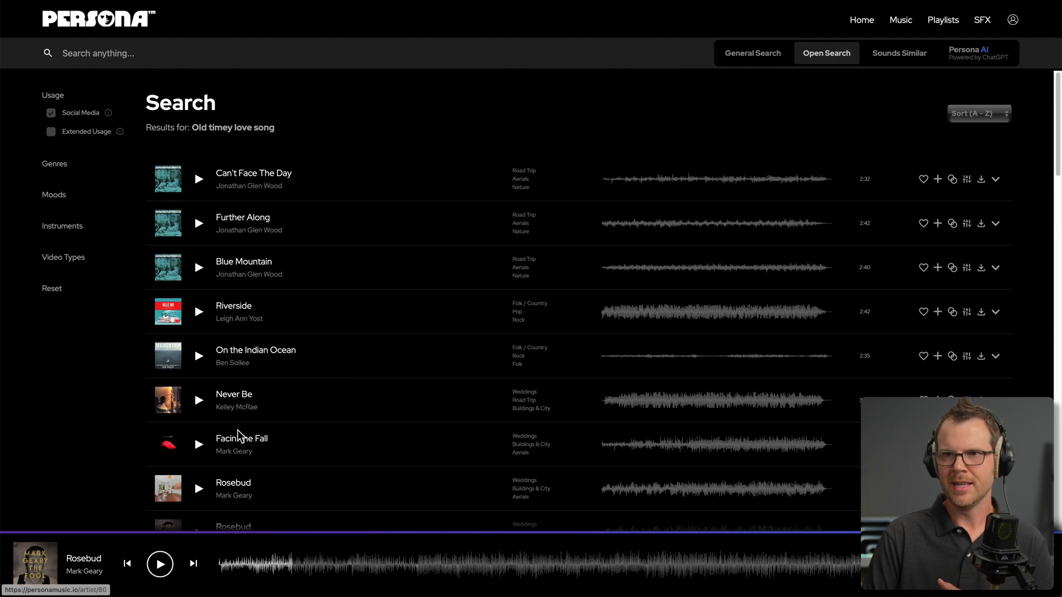
scroll(309, 496, "down", 10)
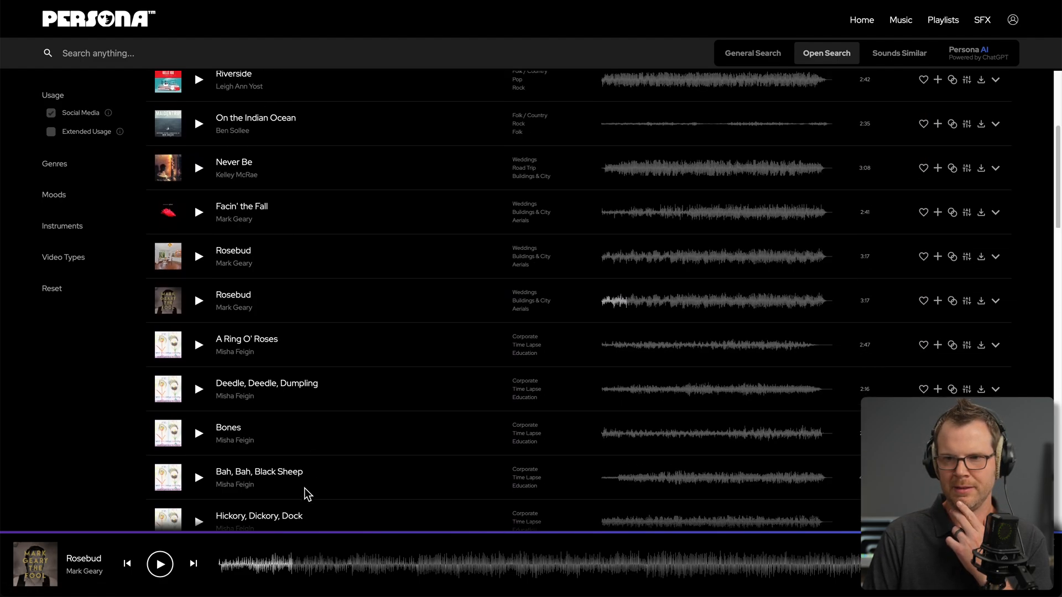
scroll(305, 494, "down", 5)
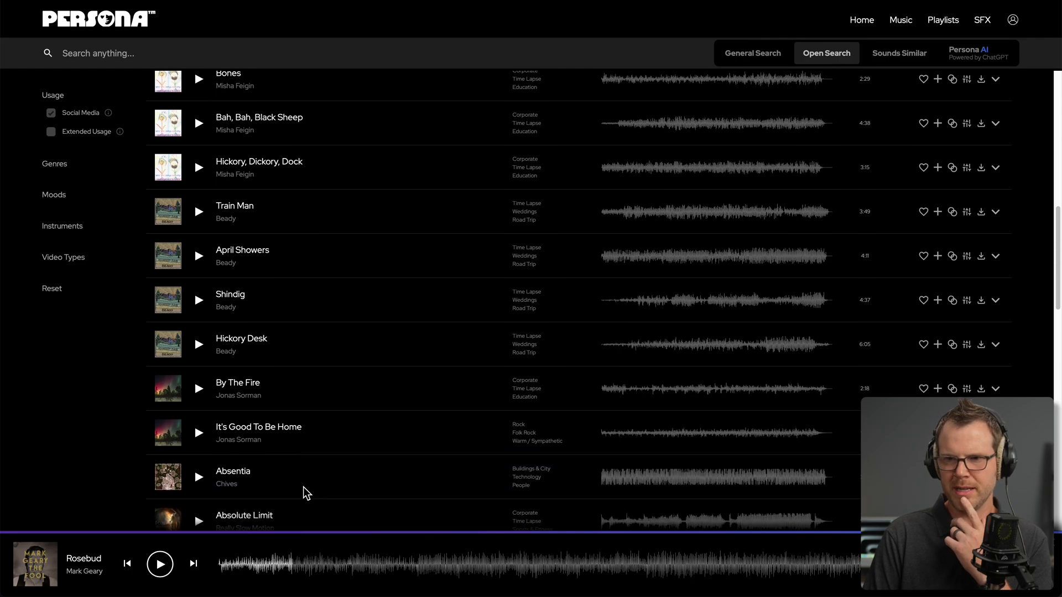
- Preview Absolution by Really Slow Motion, skipping partway into the track, and pause it after listening
left_click(200, 425)
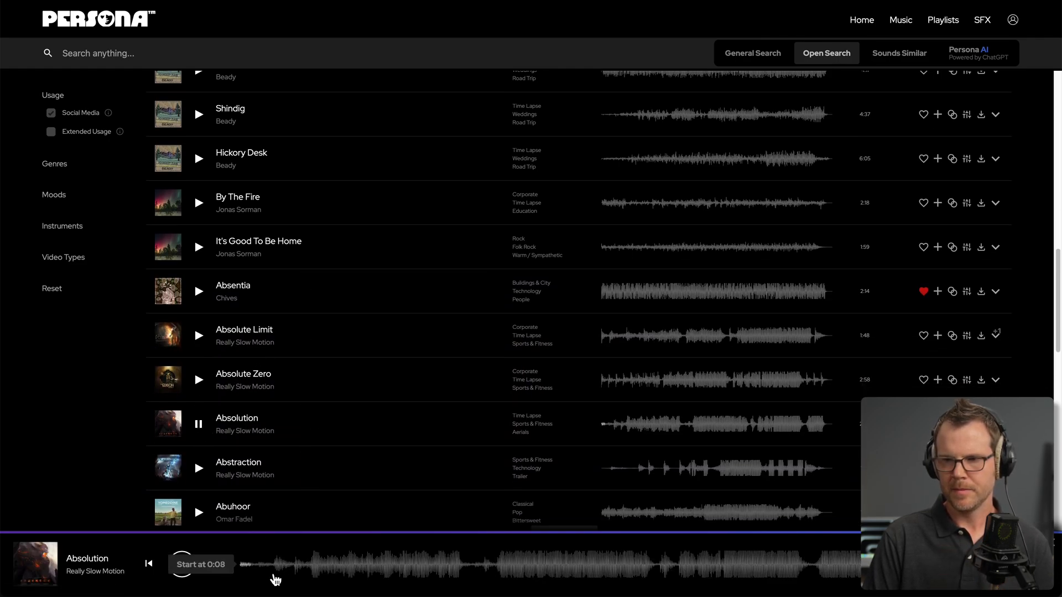
left_click(496, 578)
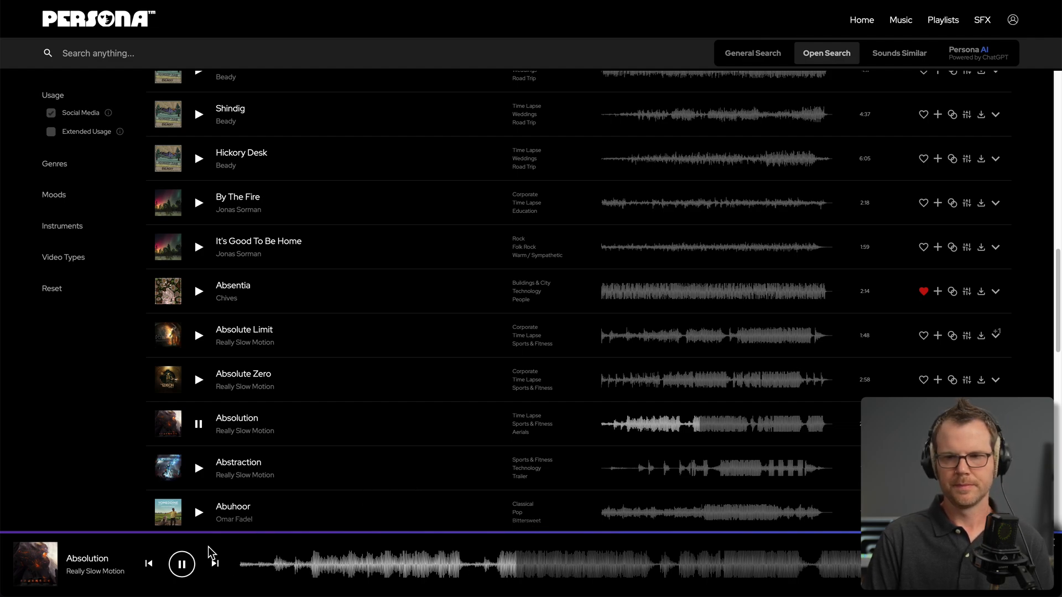
left_click(186, 564)
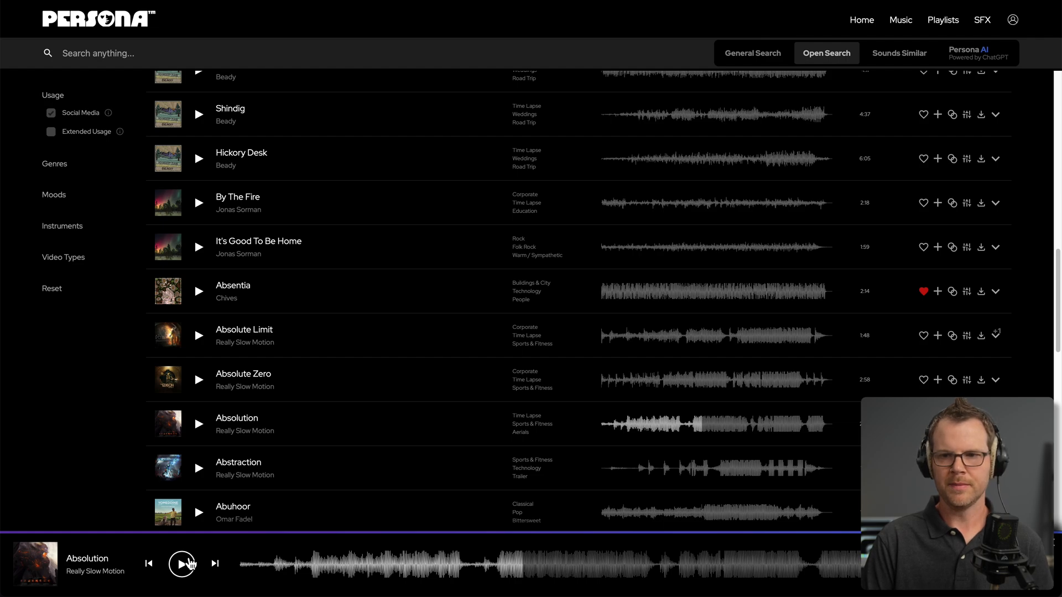
left_click(187, 564)
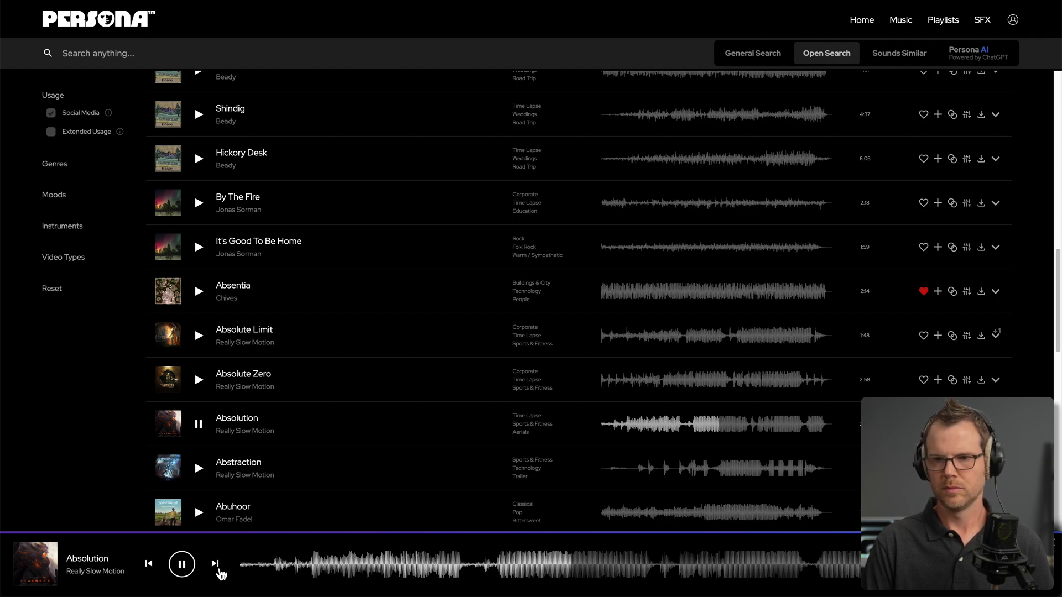
left_click(184, 568)
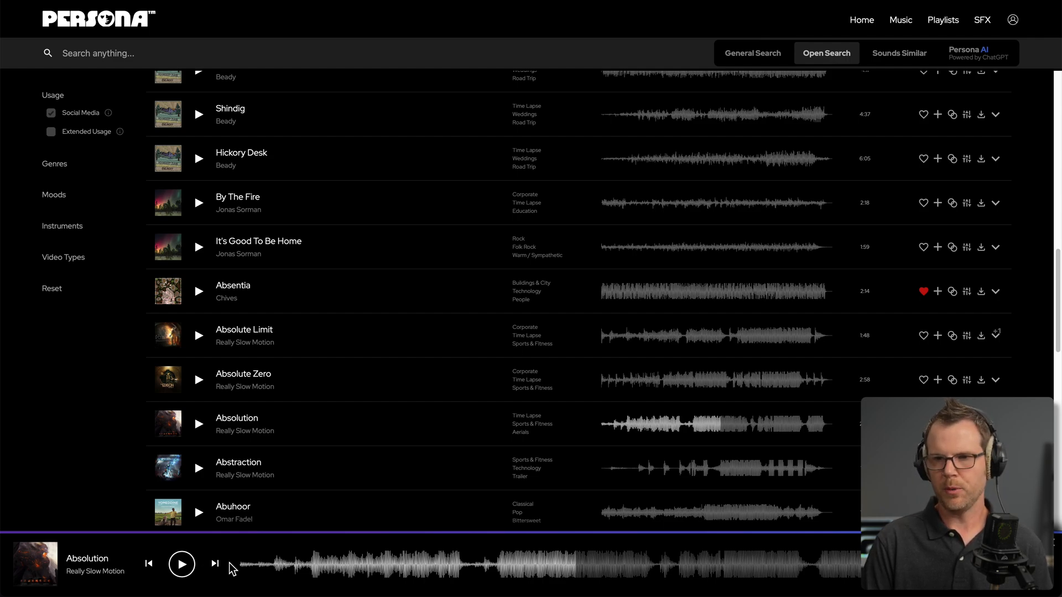
- Return to the first search results, preview Further Along by Jonathan Glen Wood, and pause it after listening
scroll(319, 467, "up", 14)
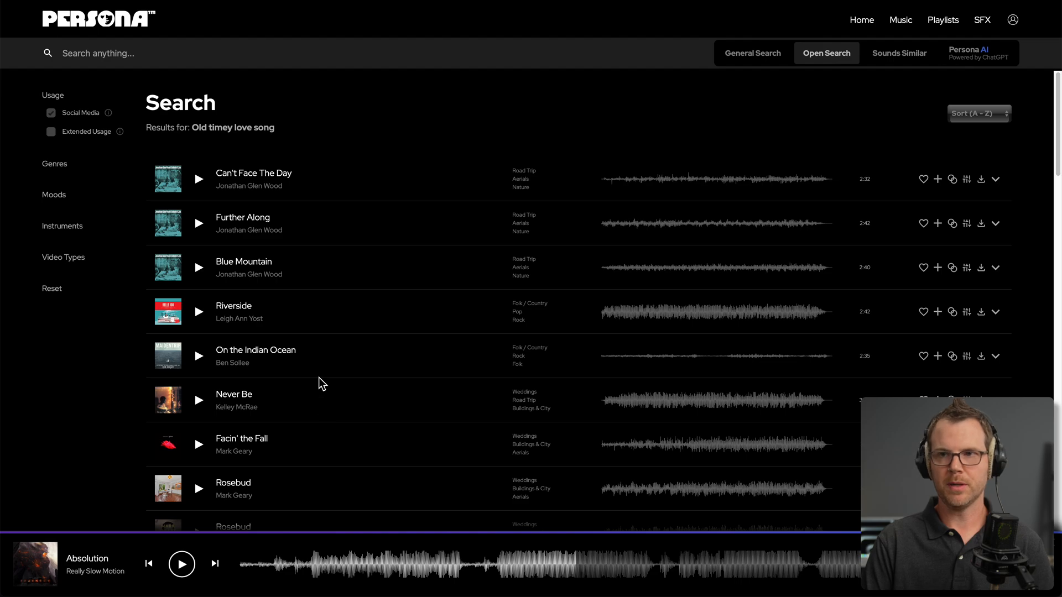
scroll(340, 359, "down", 2)
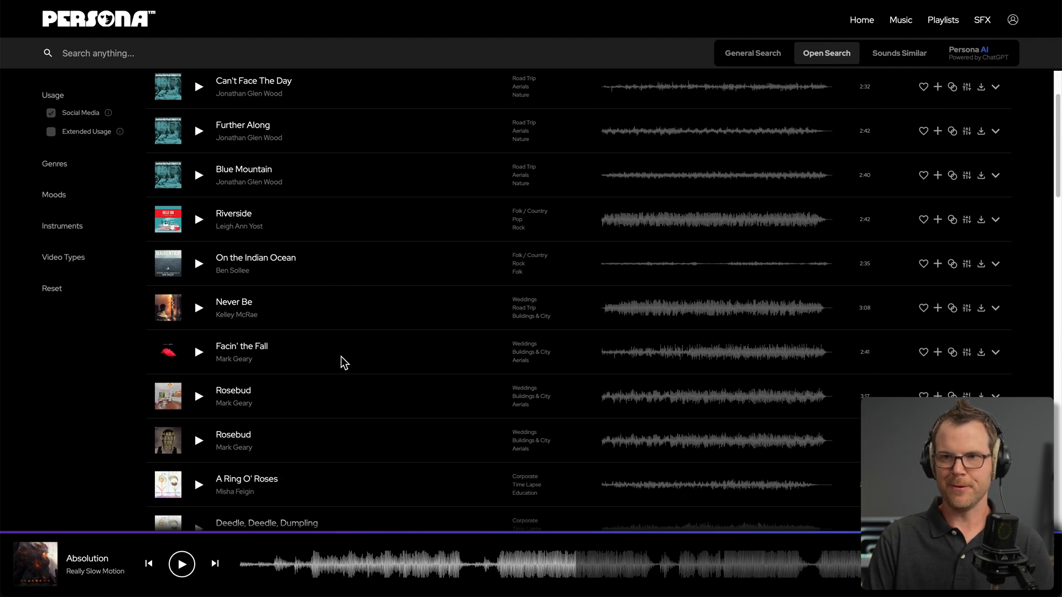
scroll(341, 358, "up", 2)
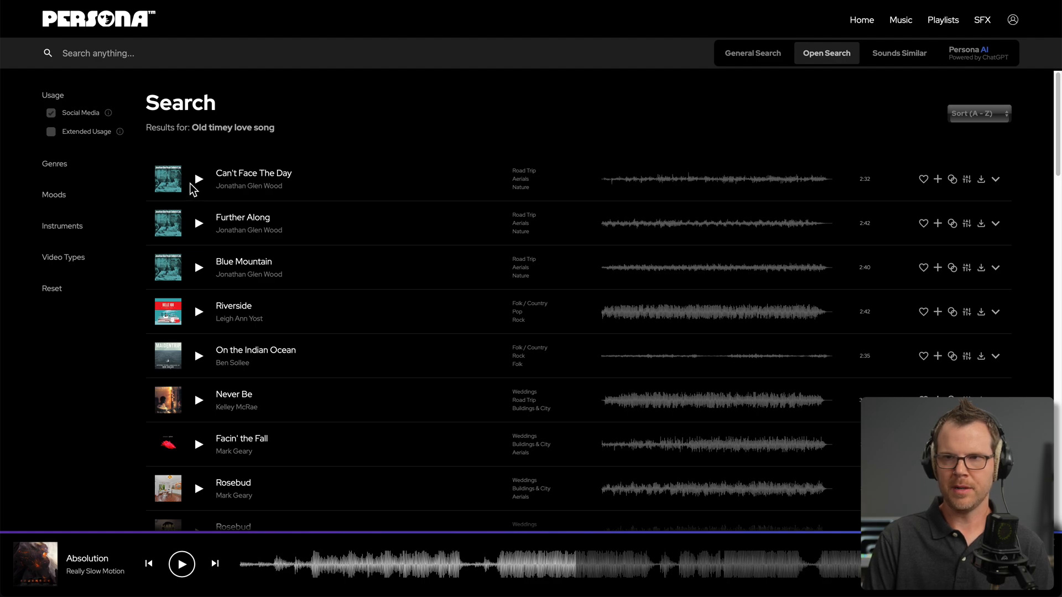
left_click(199, 224)
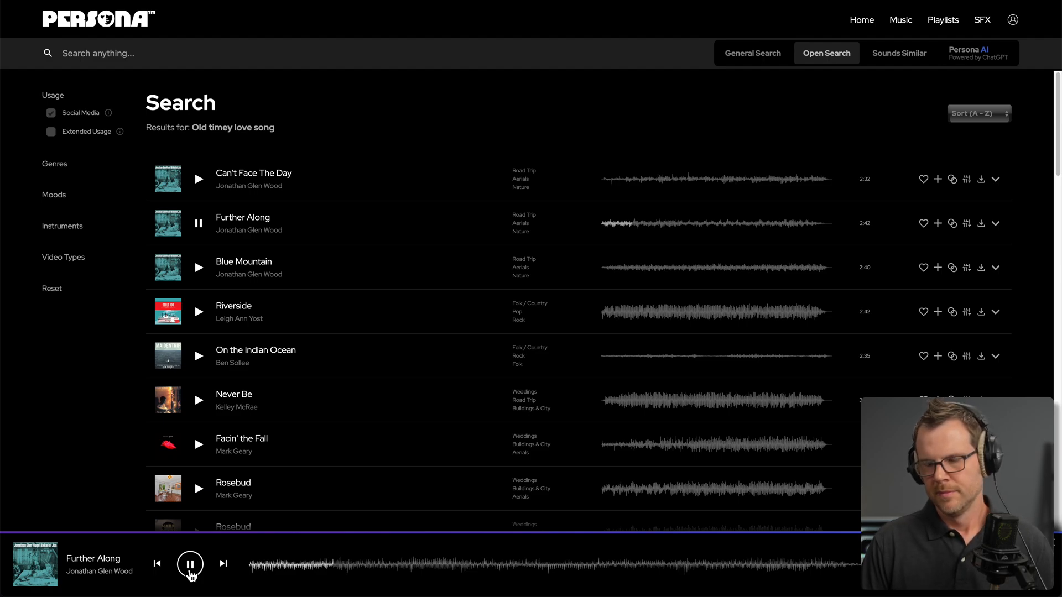
left_click(190, 570)
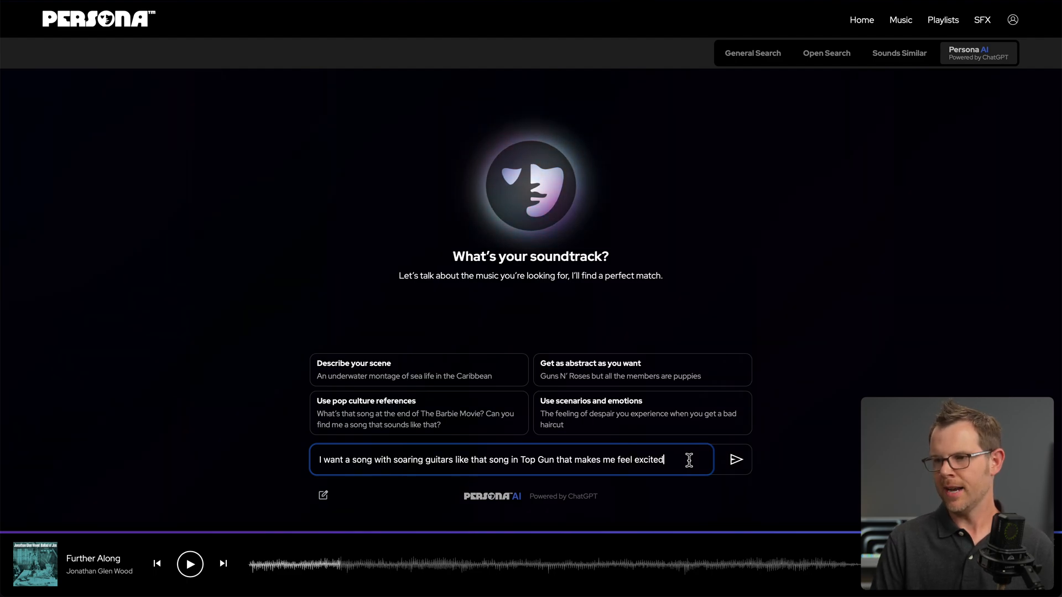
- Ask Persona AI for an exciting song with soaring guitars like Top Gun, and preview Defiance from its most representative segment, pausing it after listening
left_click(738, 466)
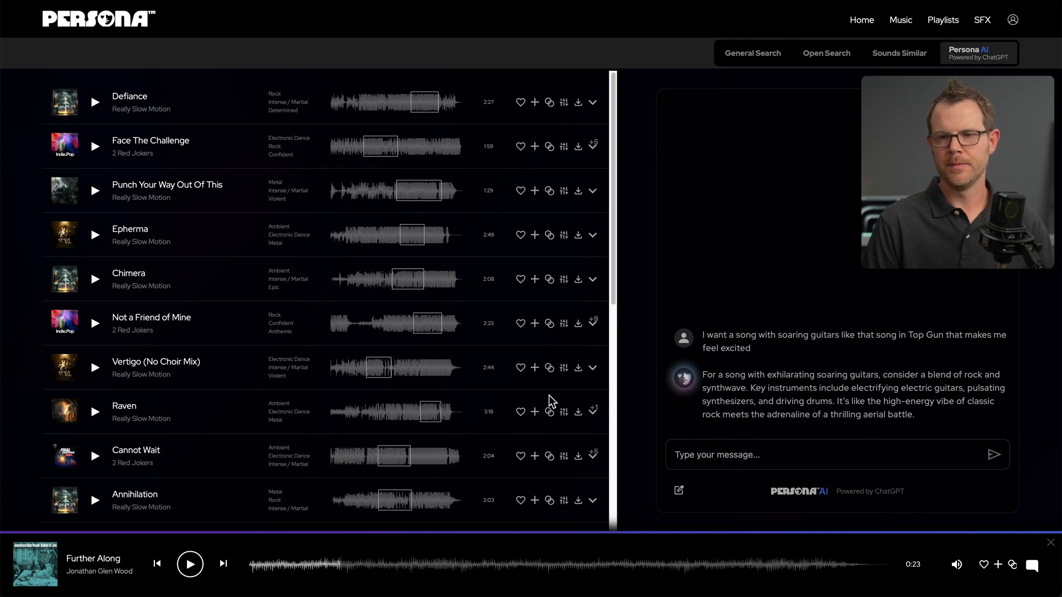
left_click(95, 105)
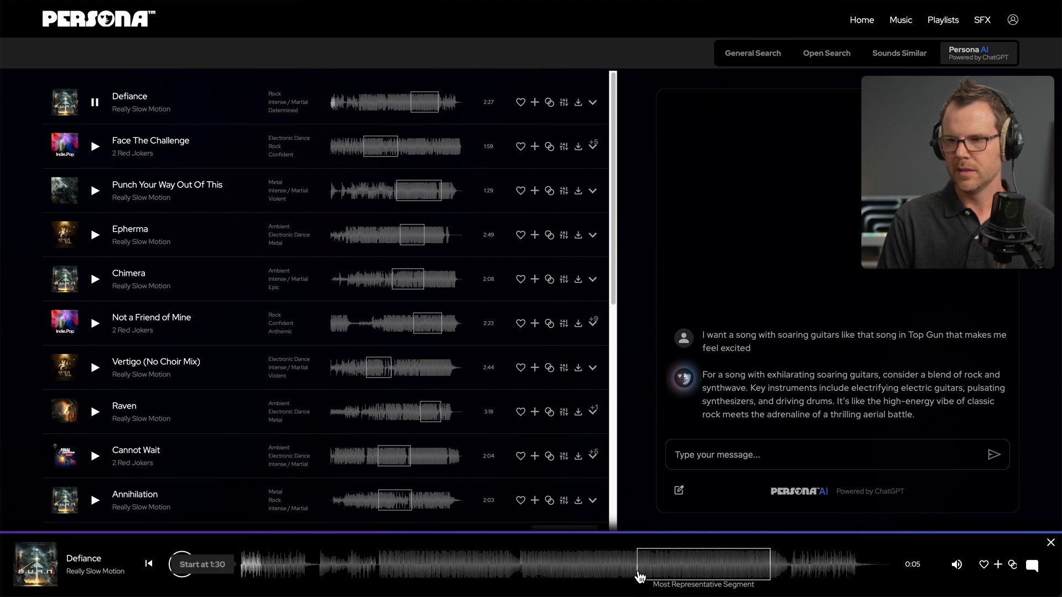
left_click(639, 577)
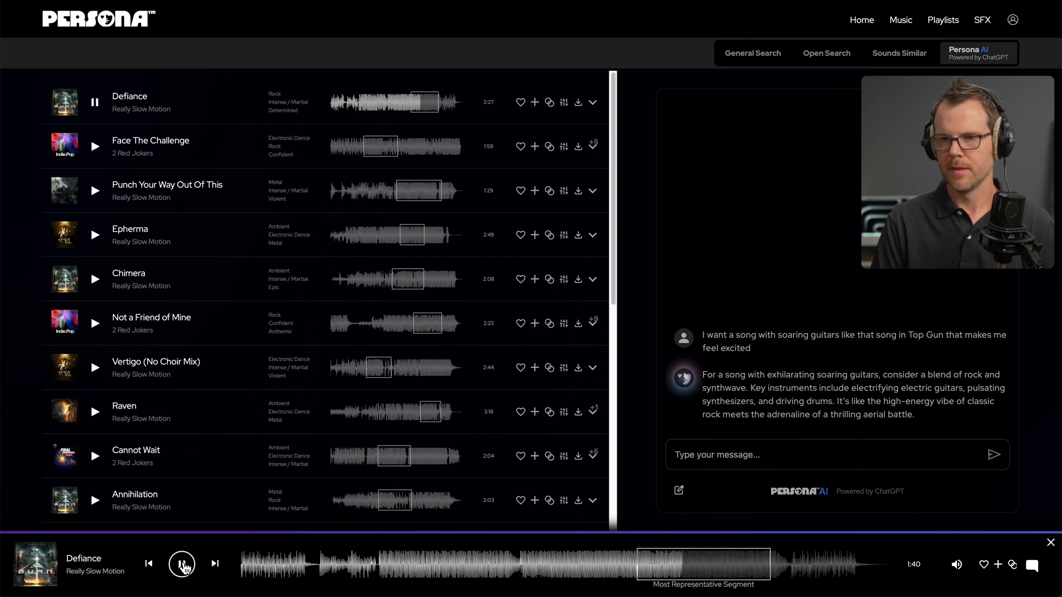
left_click(182, 565)
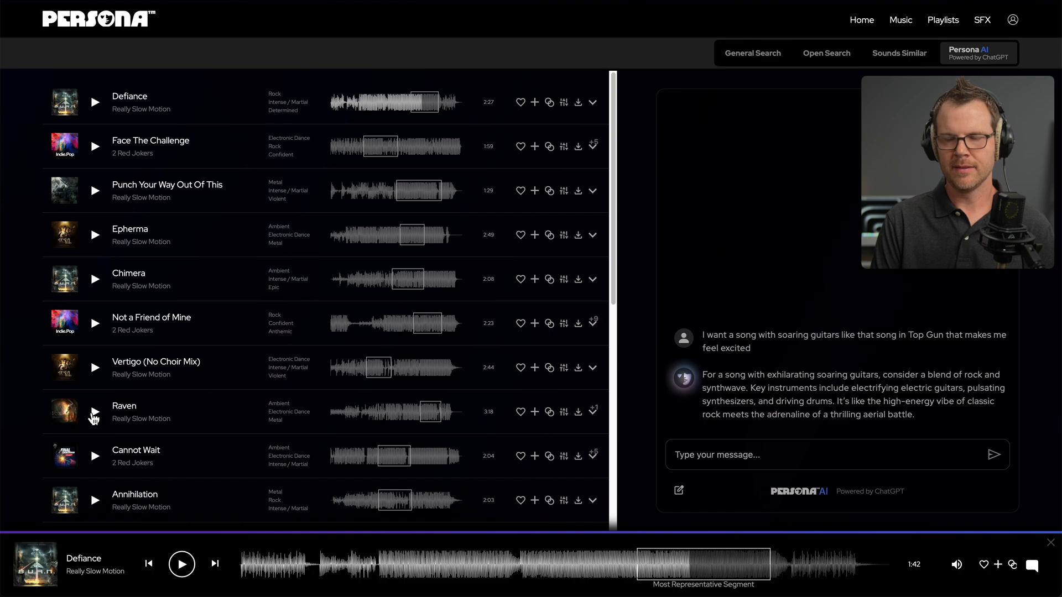
- Preview Raven by Really Slow Motion from its most representative segment, and pause it after listening
left_click(94, 415)
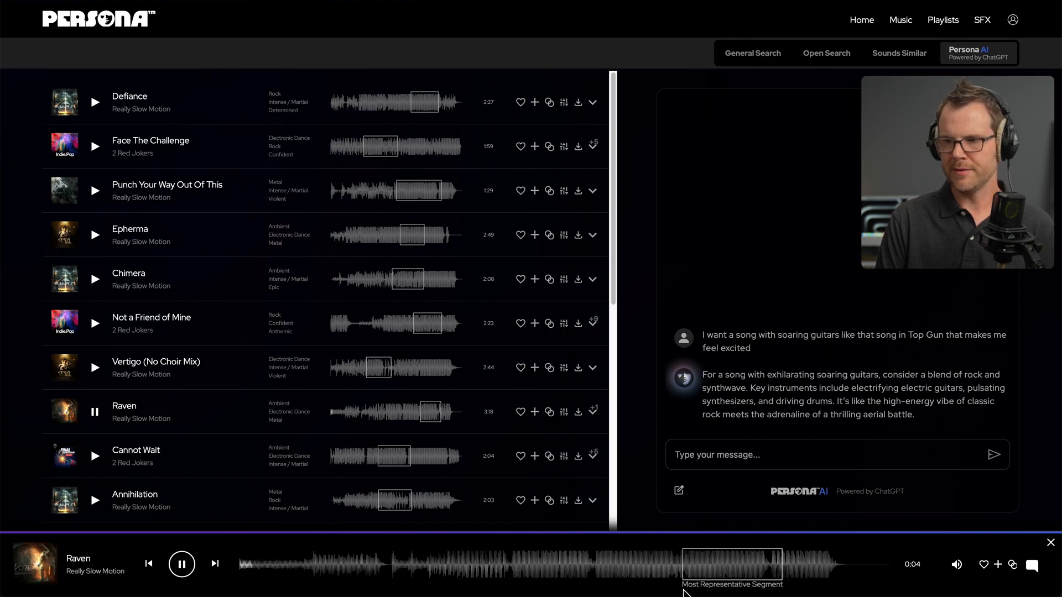
left_click(684, 578)
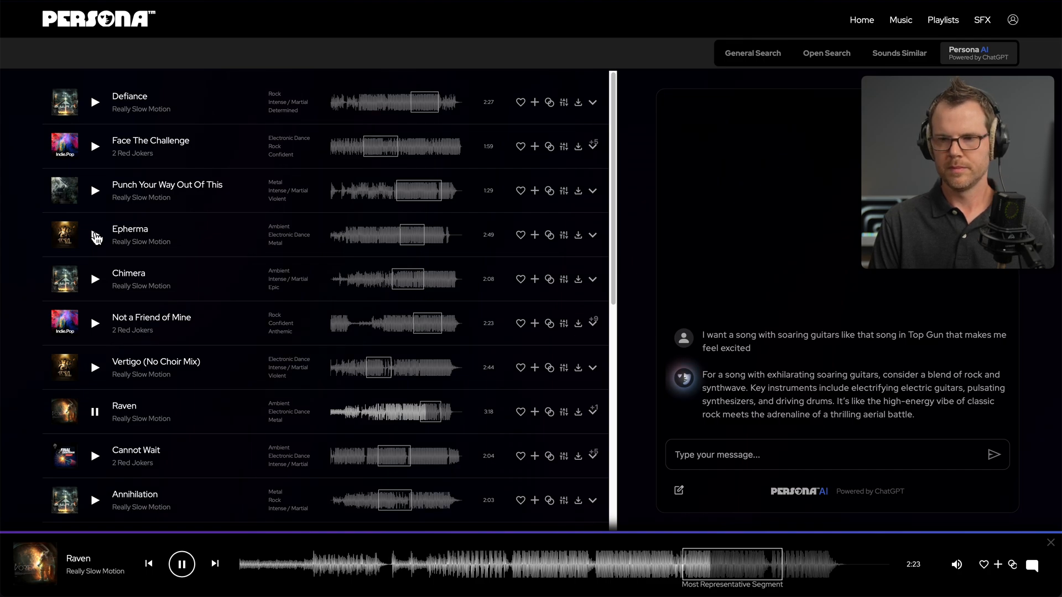
left_click(181, 573)
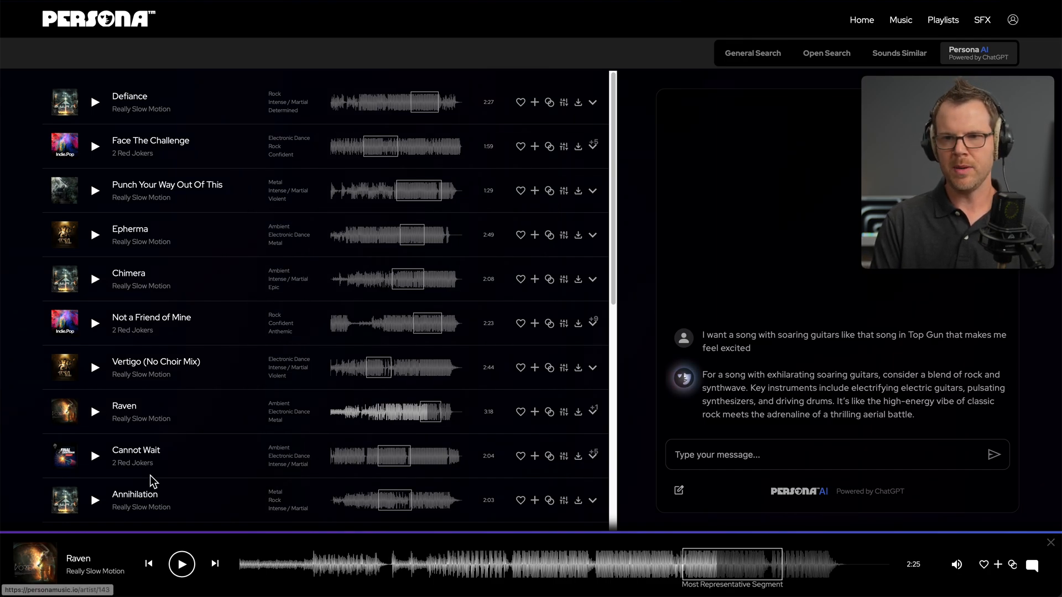
- Preview Face The Challenge by 2 Red Jokers, including part of its most representative segment, and pause it after listening
left_click(98, 148)
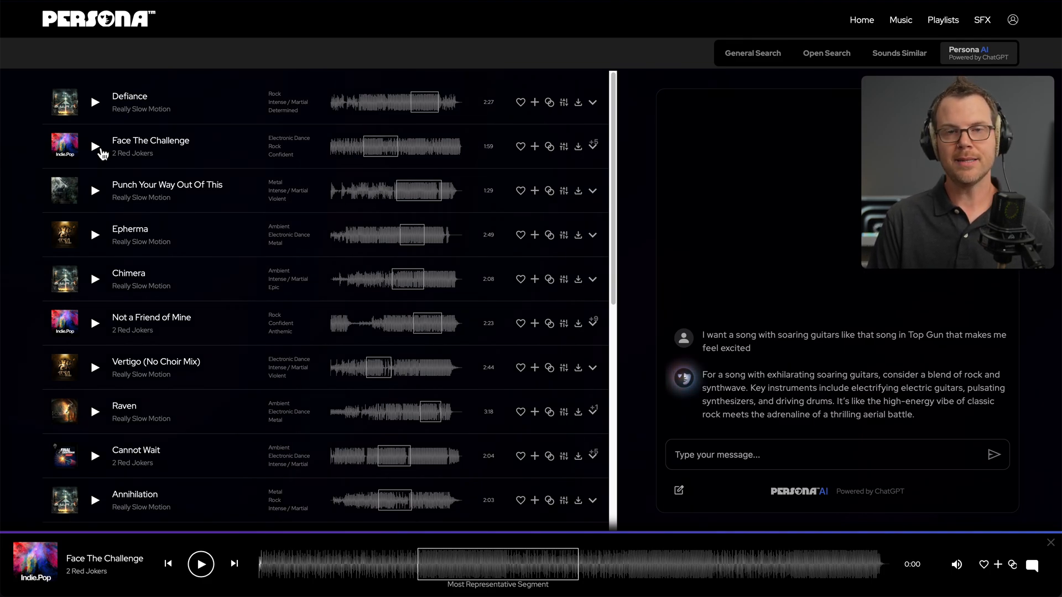
left_click(100, 148)
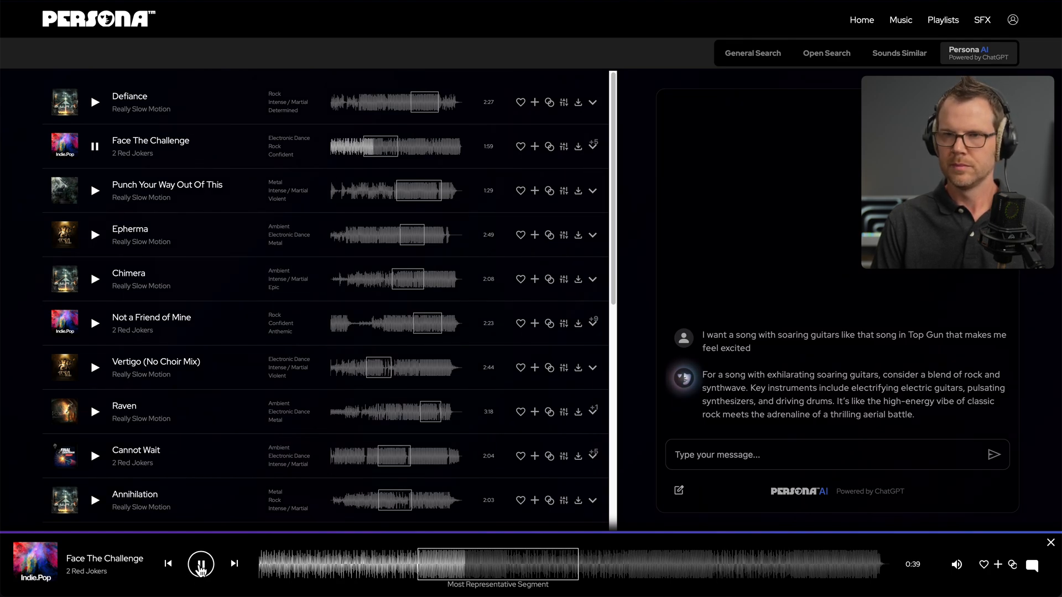
left_click(201, 570)
- Ask Persona AI "I want something with a guitar solo", and preview Adventurous Life and Australia from the suggestions, pausing each after listening
left_click(755, 458)
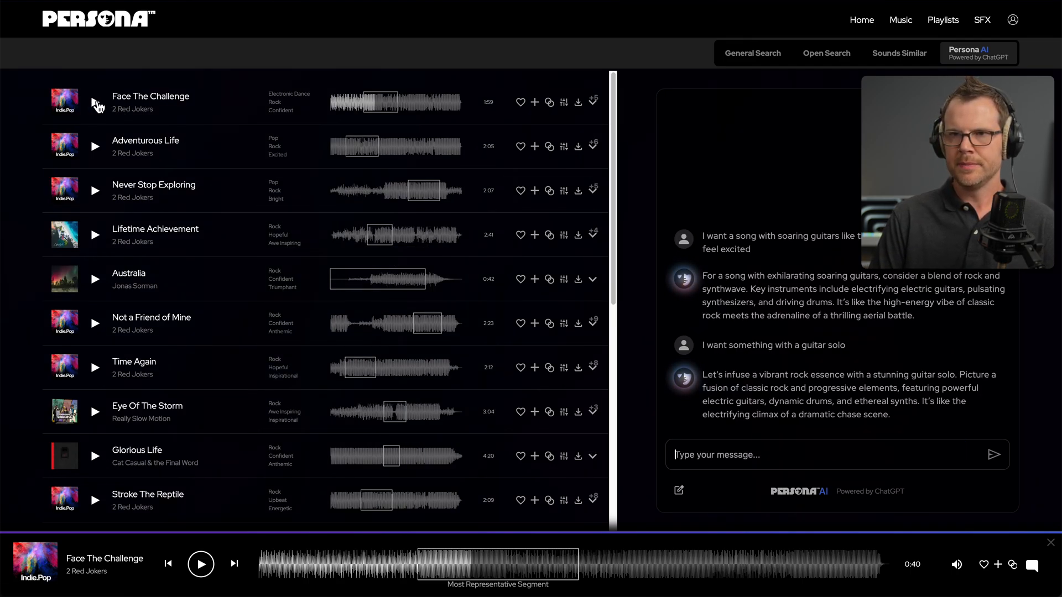
left_click(95, 146)
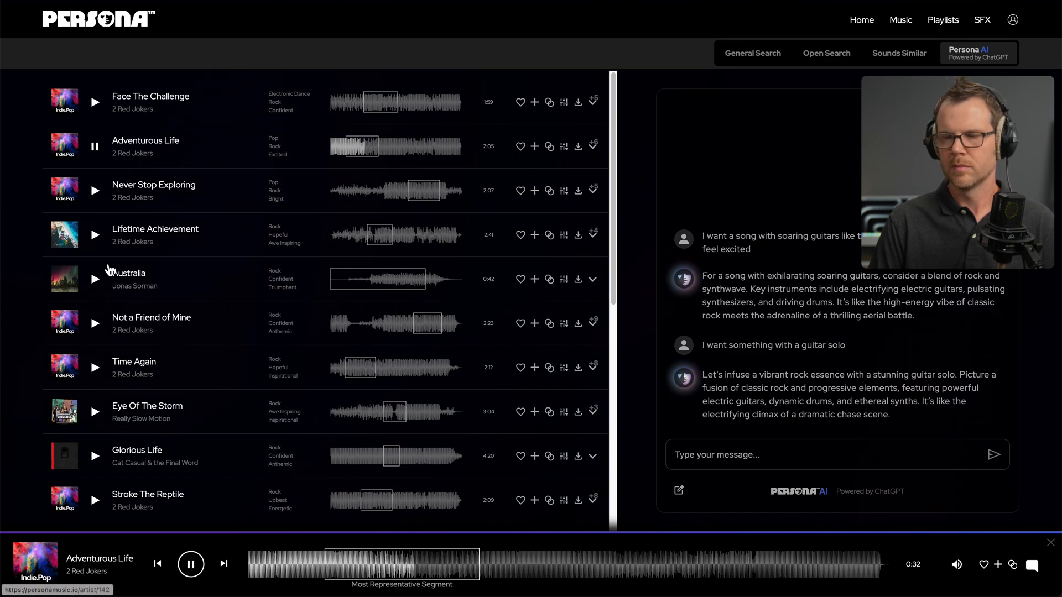
left_click(190, 564)
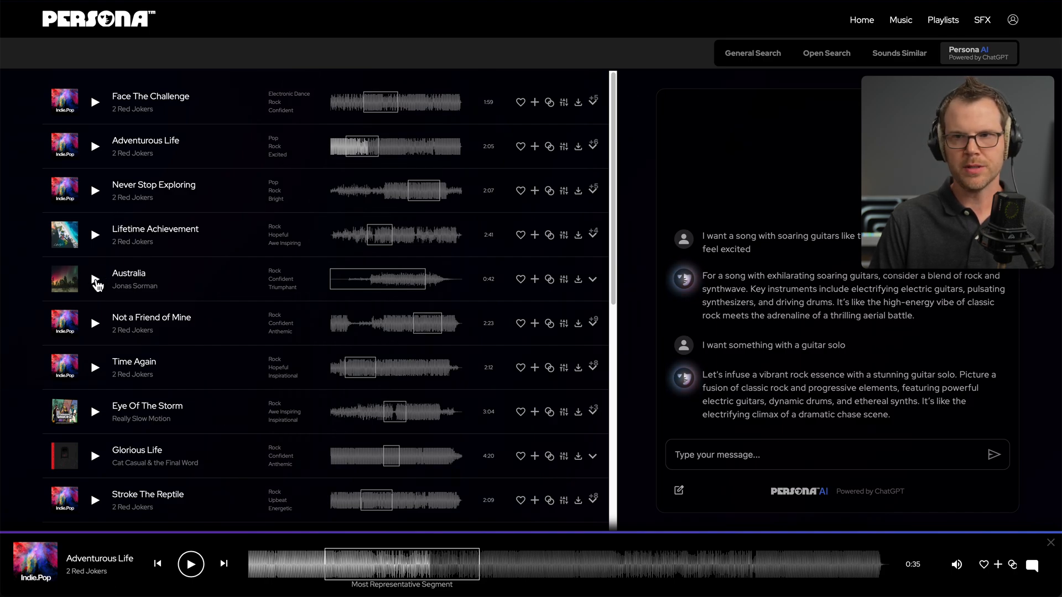
left_click(95, 279)
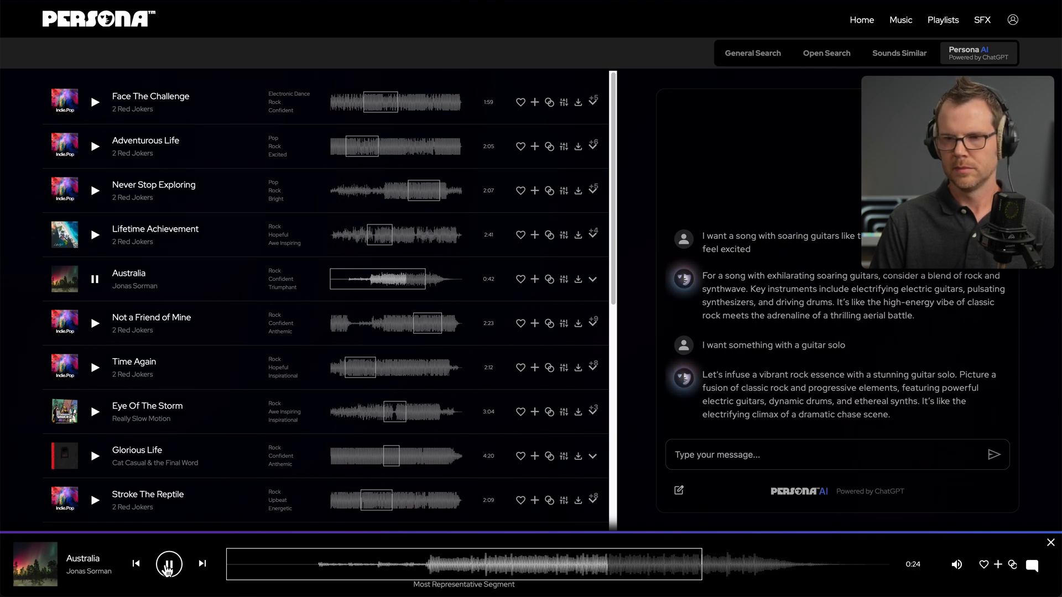
left_click(169, 567)
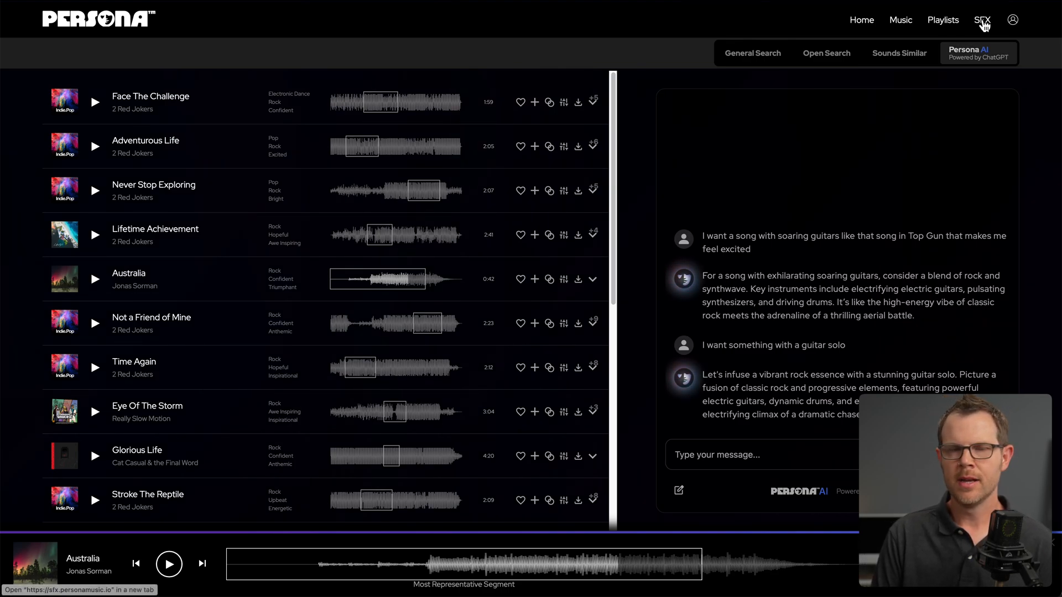
- Open the Persona SFX site in a new tab
left_click(983, 22)
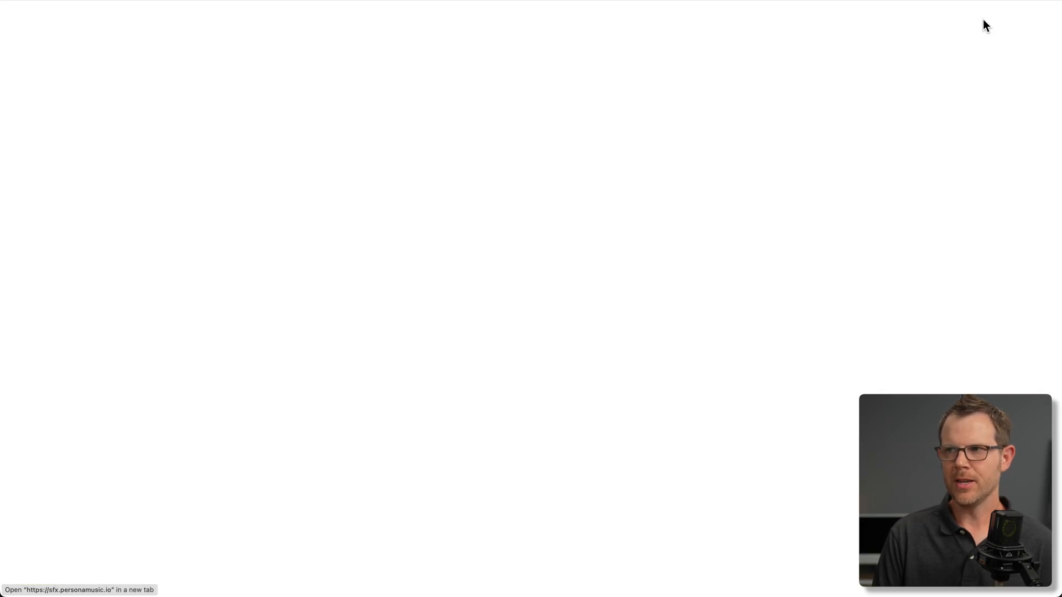